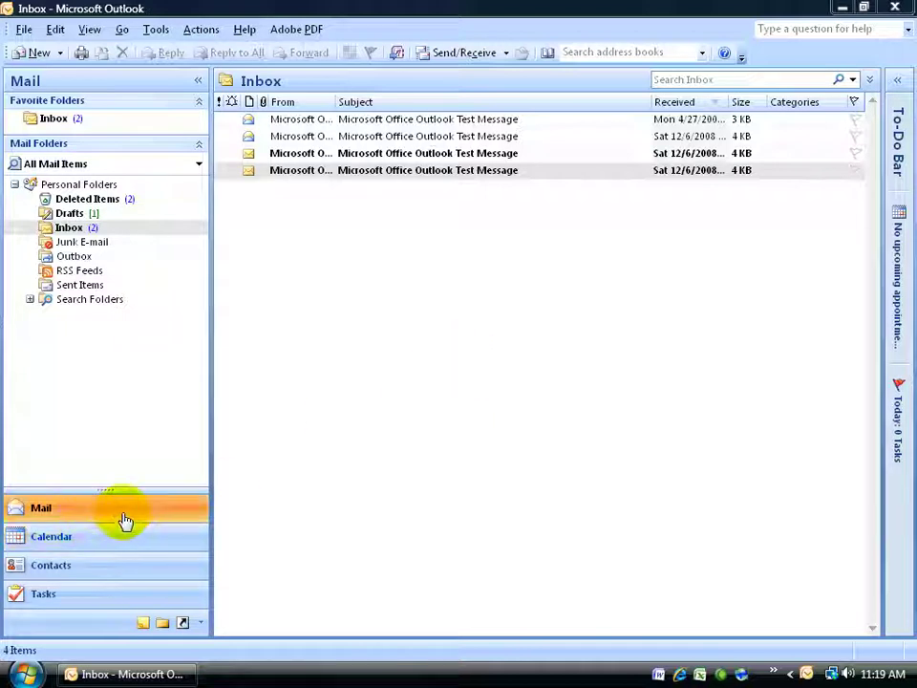
Look through the Deleted Items folder and return to the Inbox.
left_click(90, 517)
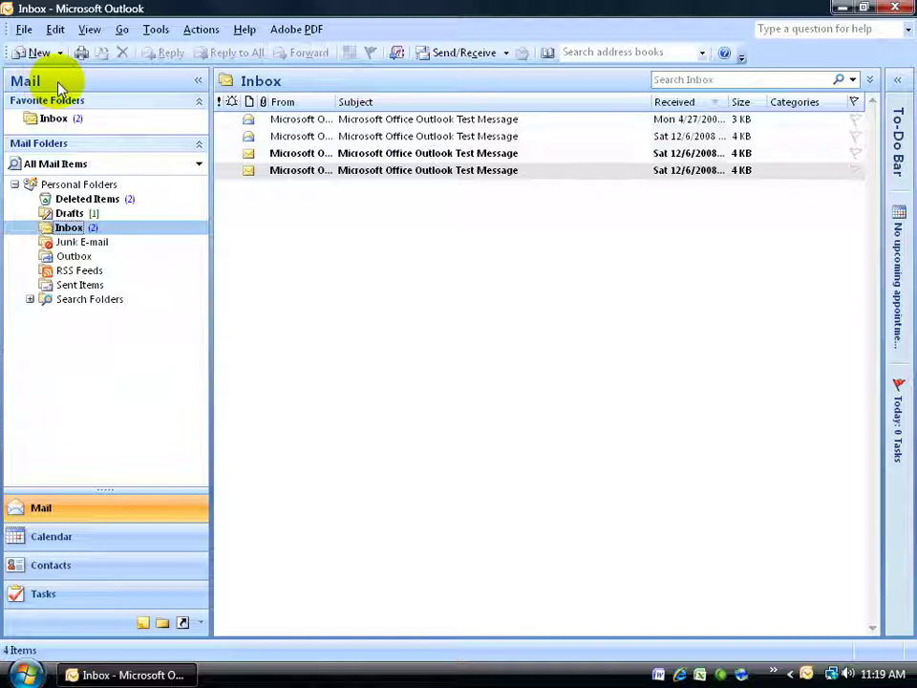
left_click(68, 213)
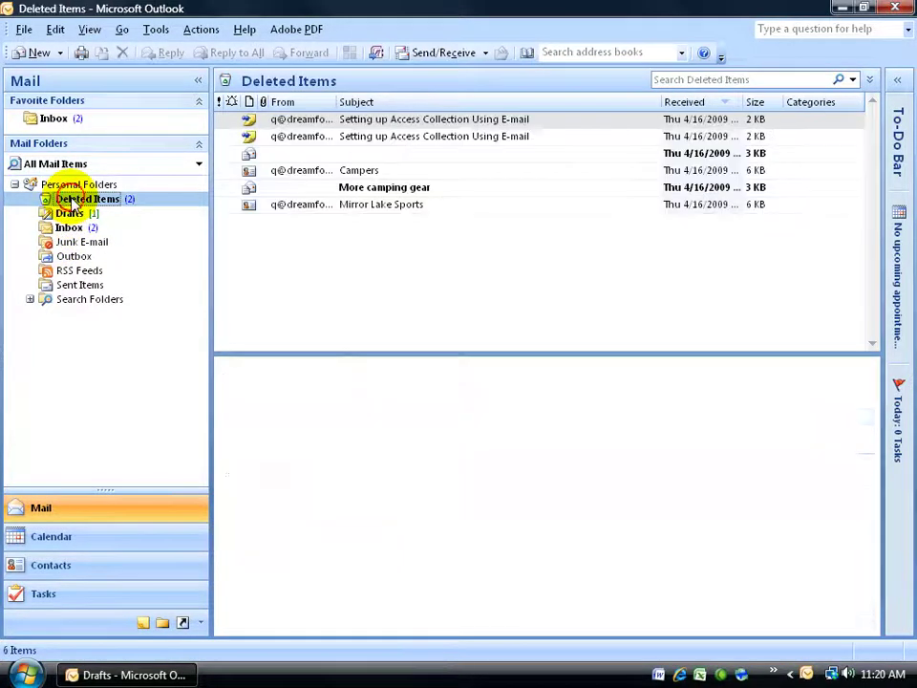
left_click(71, 228)
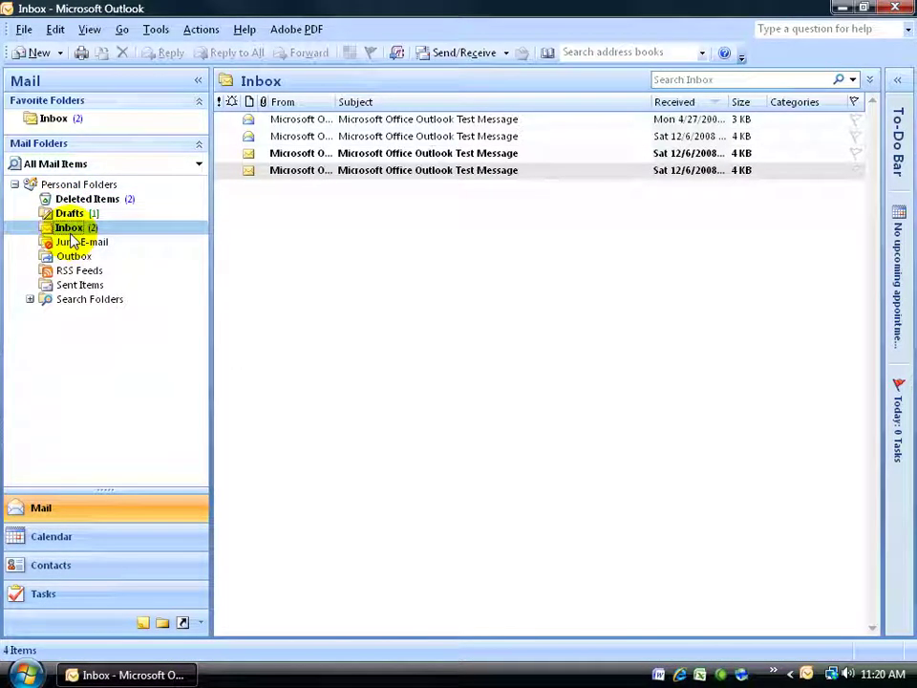
left_click(55, 119)
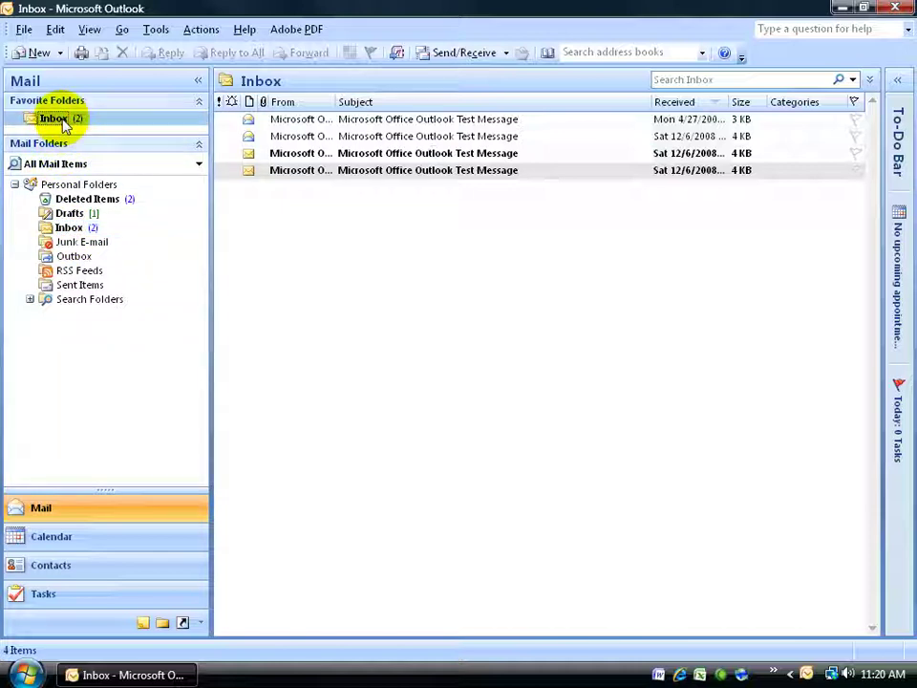
Start and close new messages from the New button and from New > Mail Message.
left_click(36, 56)
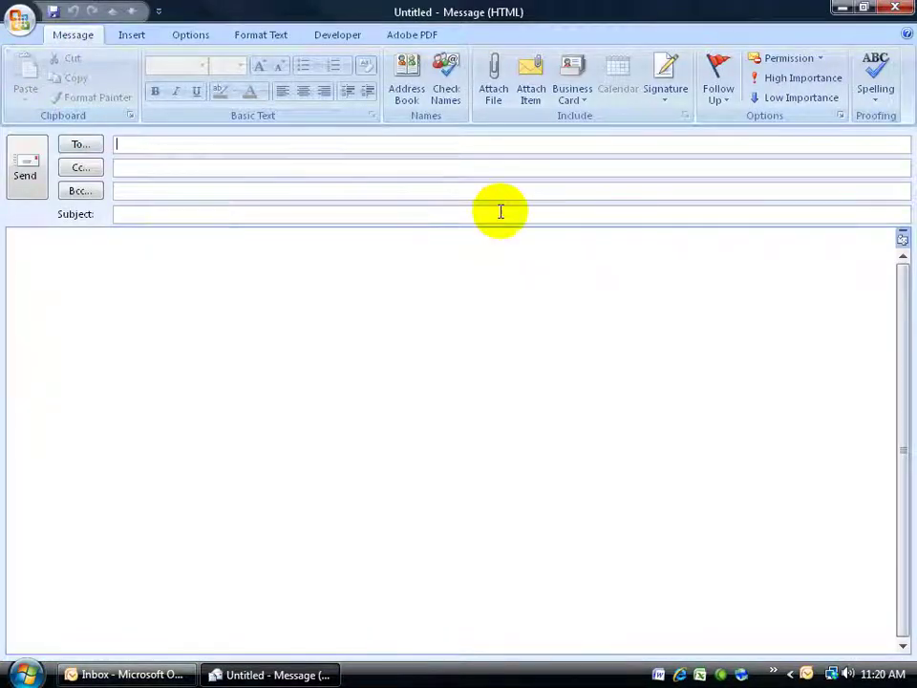
left_click(895, 8)
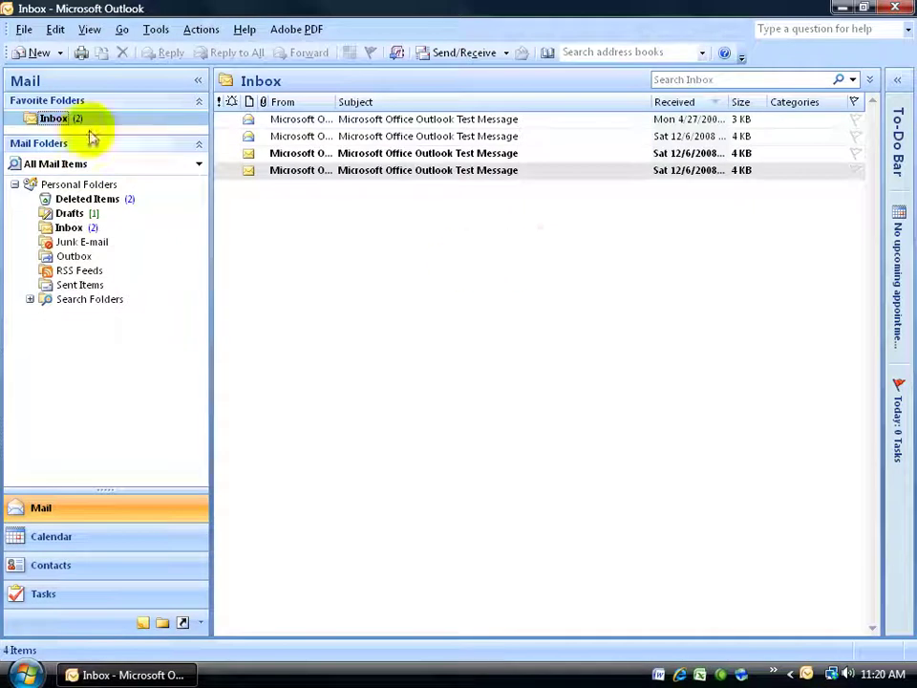
left_click(60, 53)
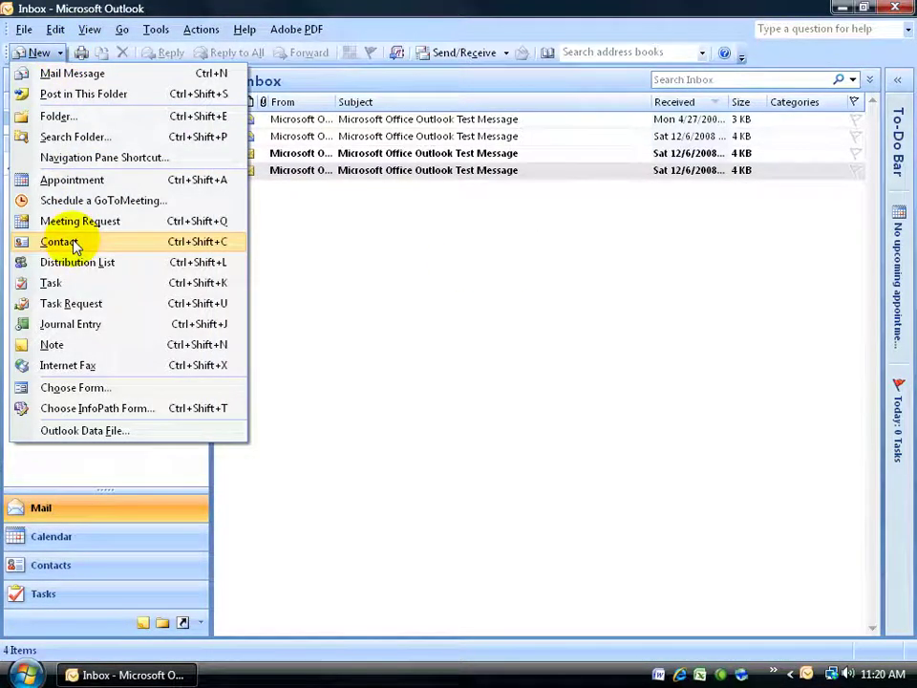
left_click(73, 76)
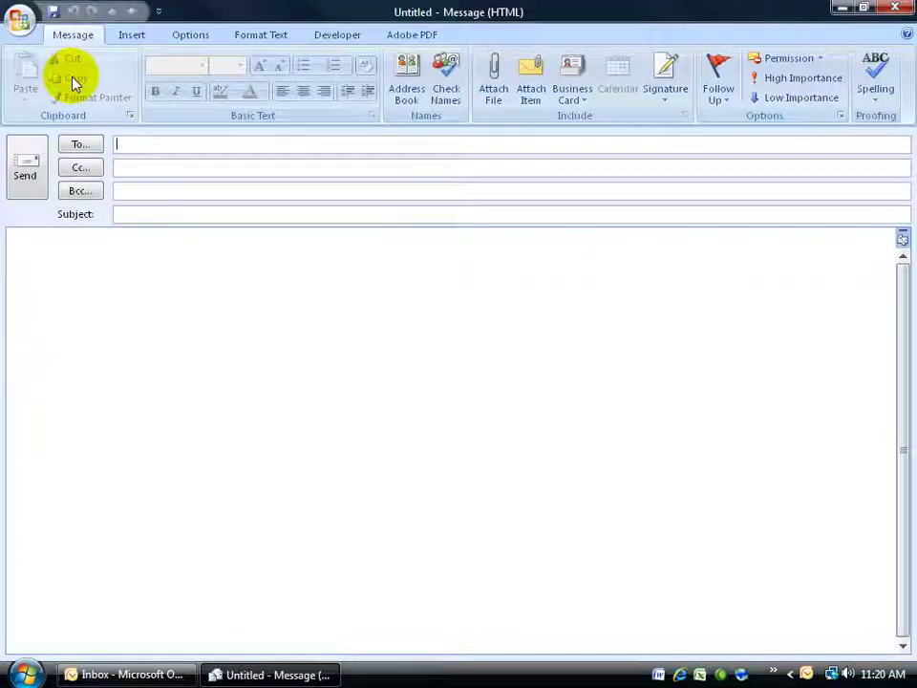
left_click(894, 9)
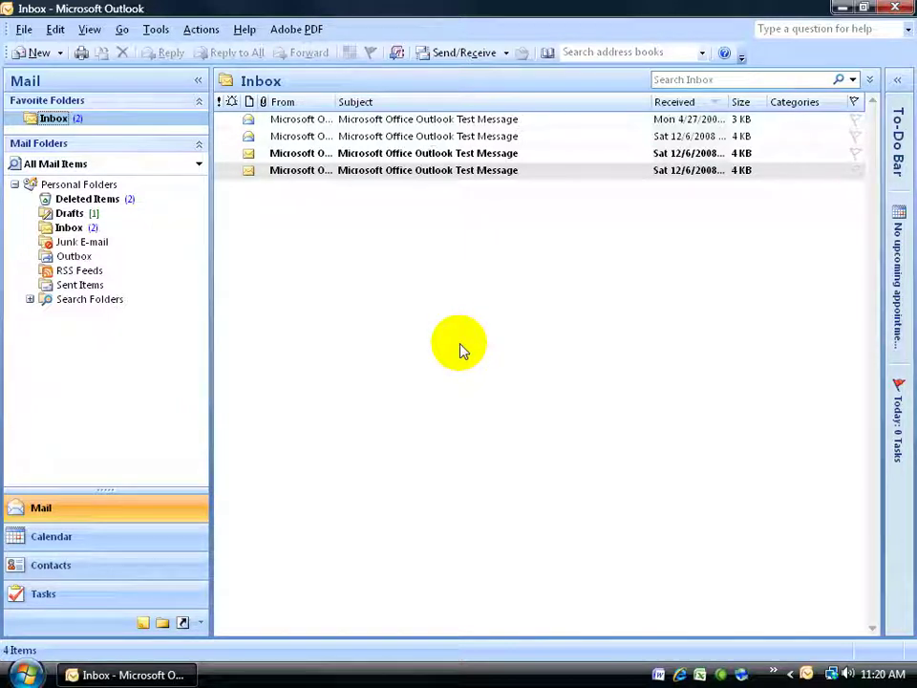
Start a new mail message from the message list's right-click menu, then close it.
right_click(450, 303)
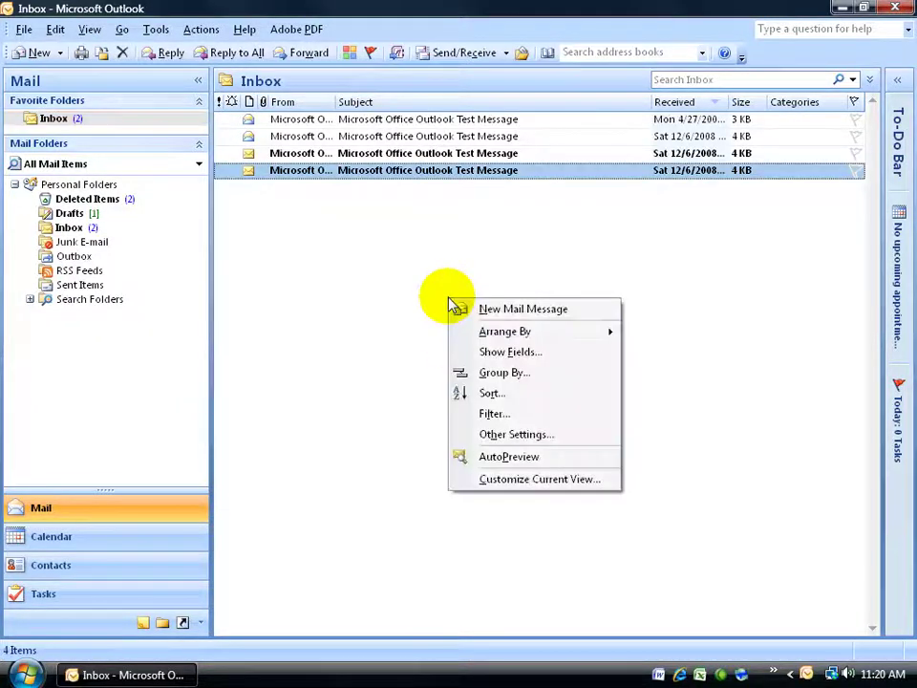
left_click(497, 315)
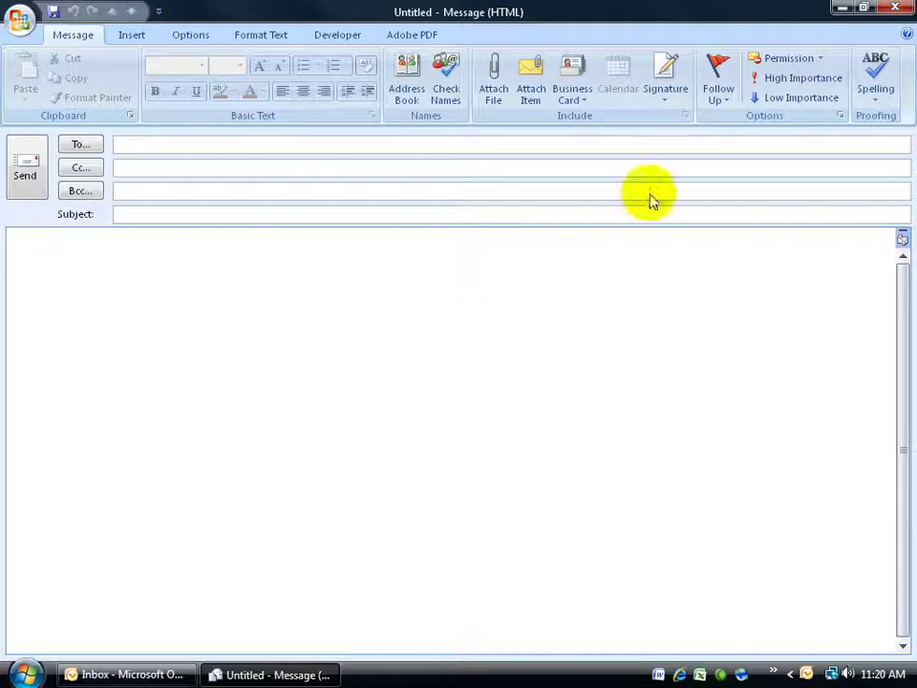
left_click(895, 7)
key("ctrl+n")
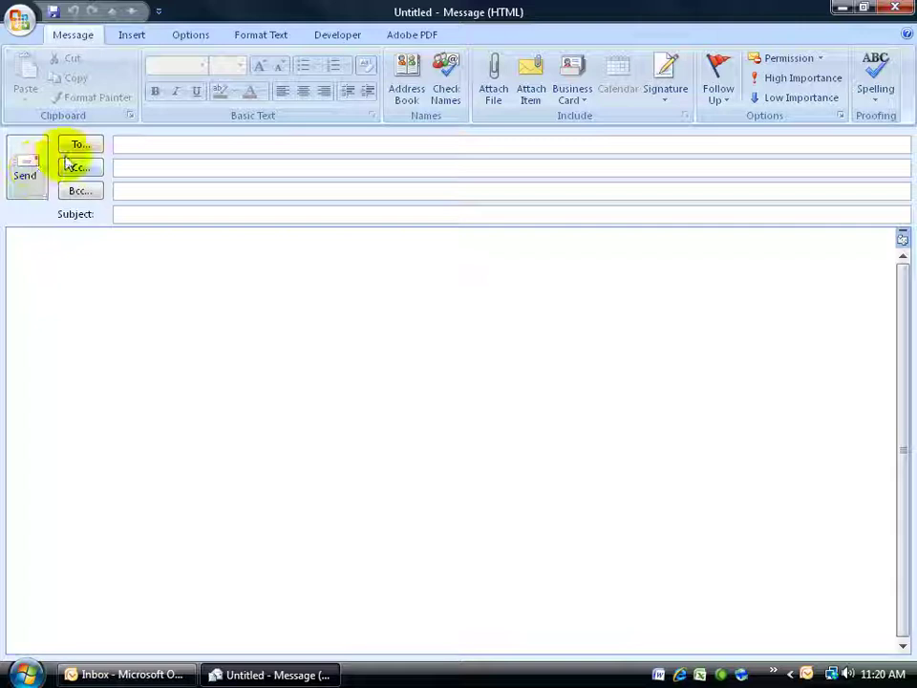
left_click(140, 168)
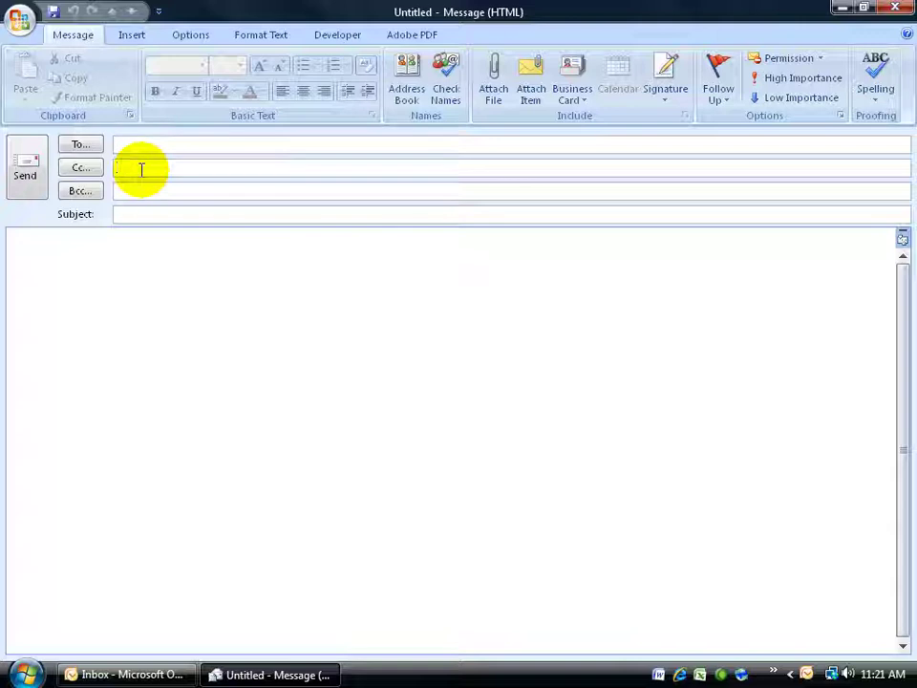
left_click(136, 189)
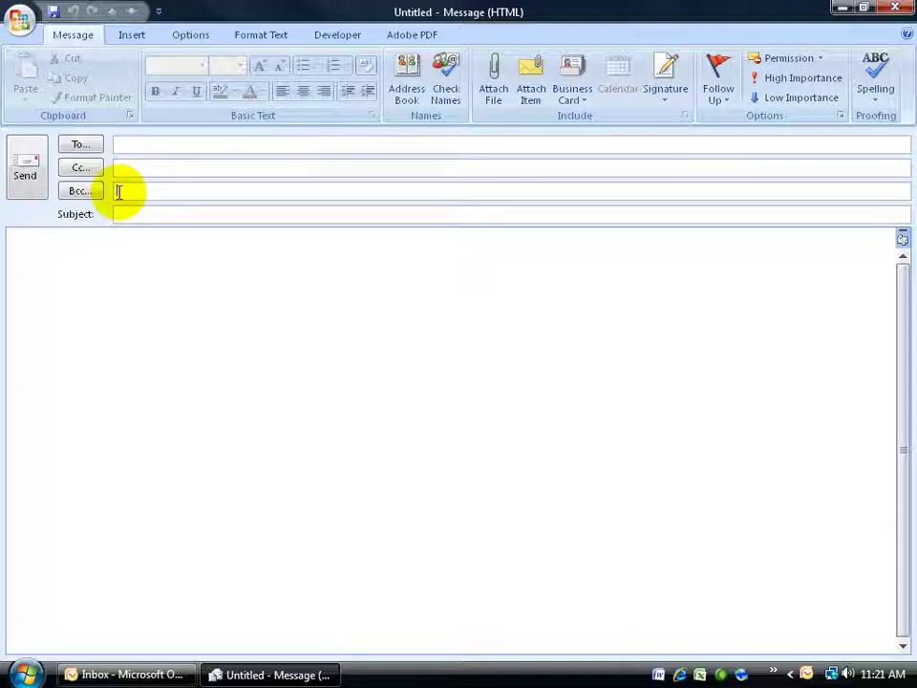
left_click(196, 36)
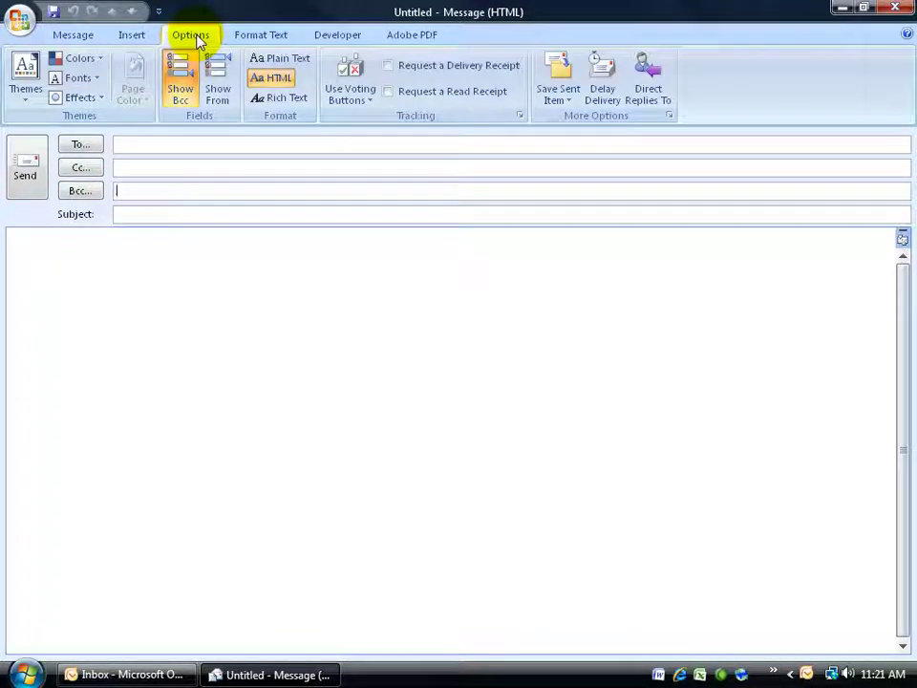
left_click(182, 96)
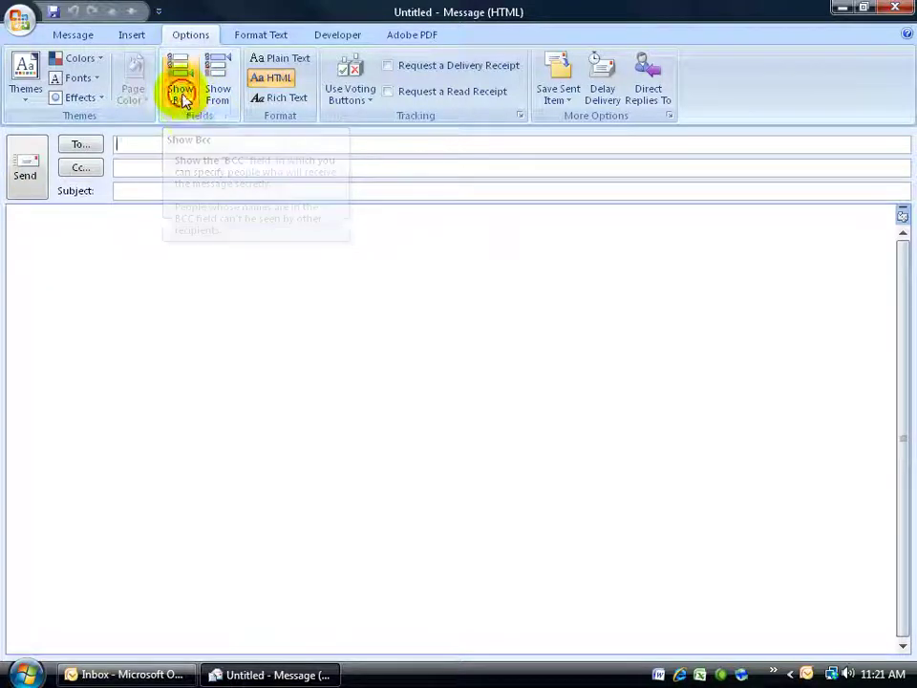
left_click(181, 107)
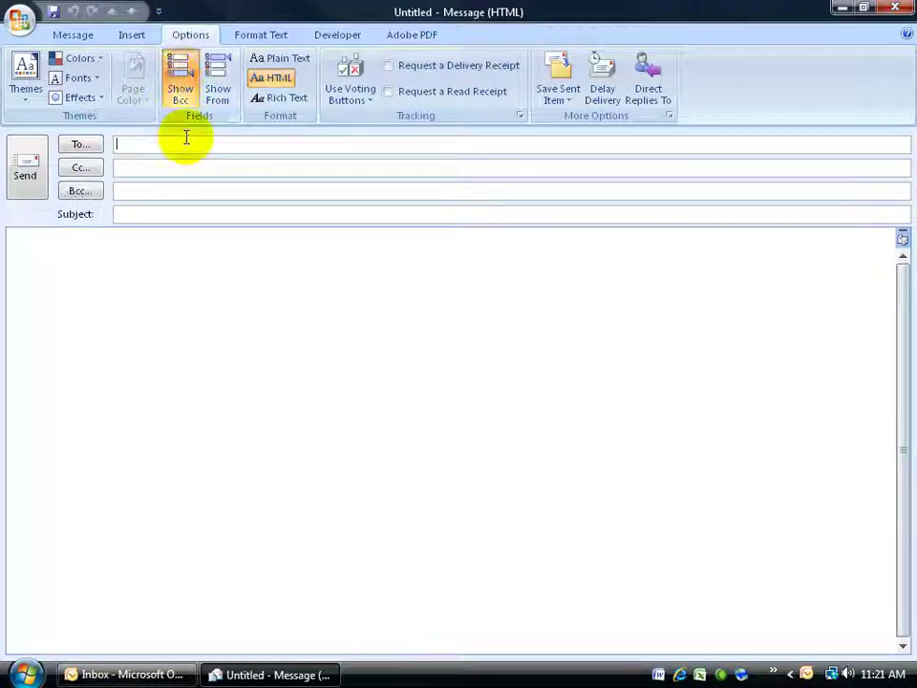
left_click(74, 36)
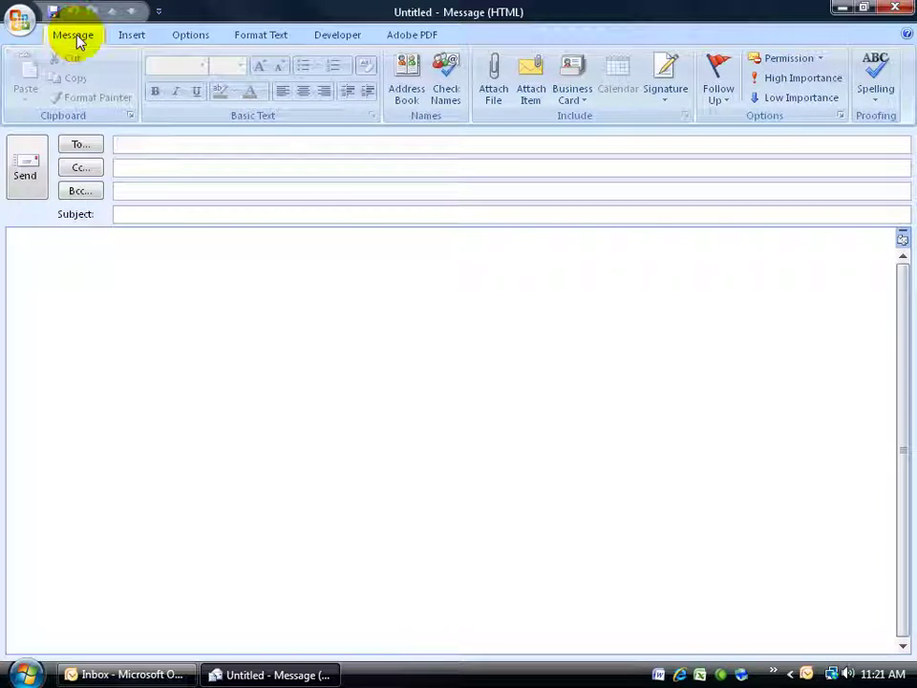
left_click(134, 215)
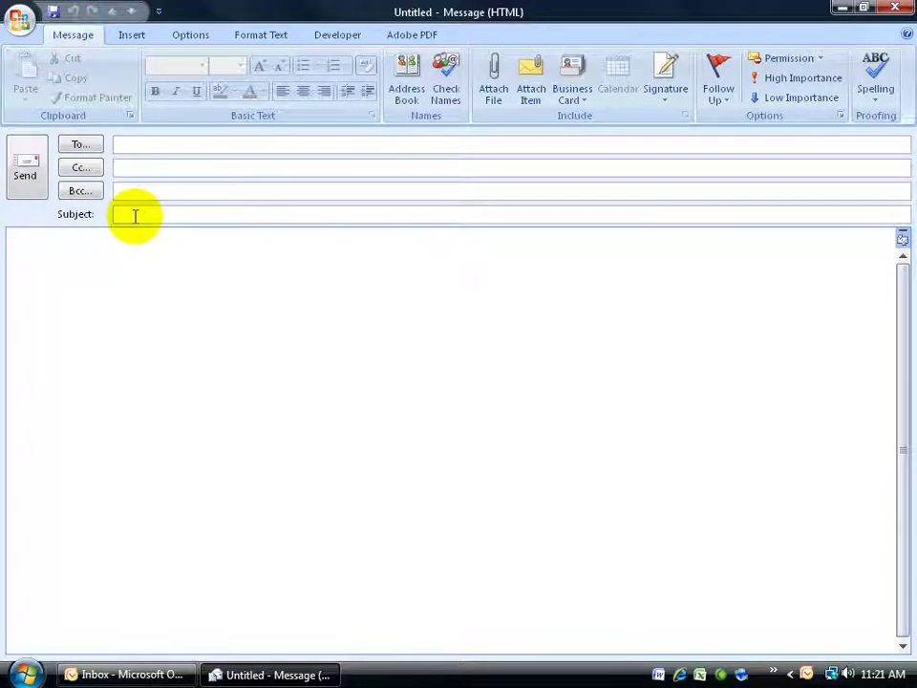
left_click(134, 215)
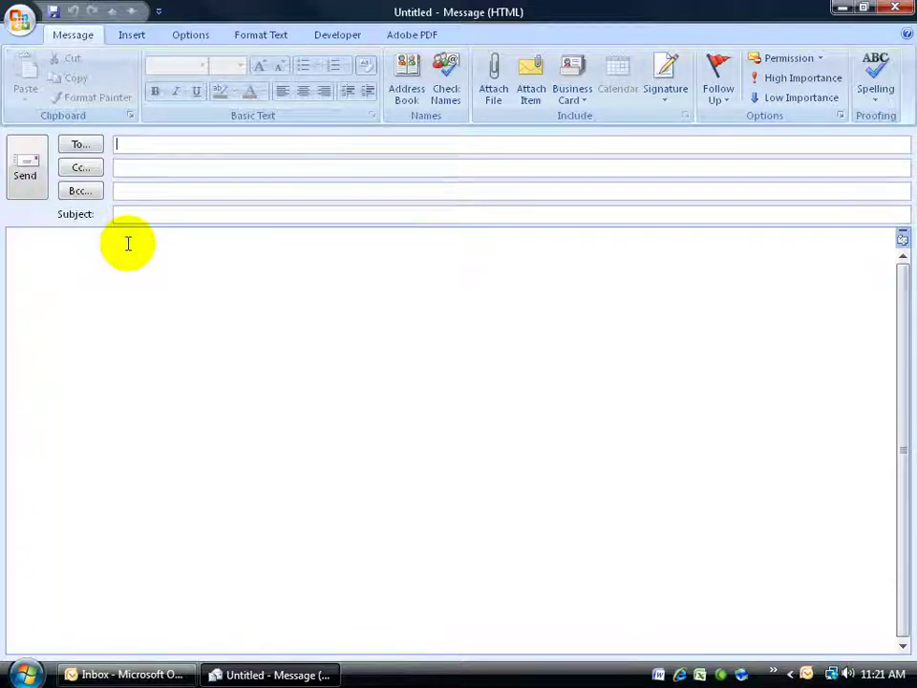
left_click(138, 143)
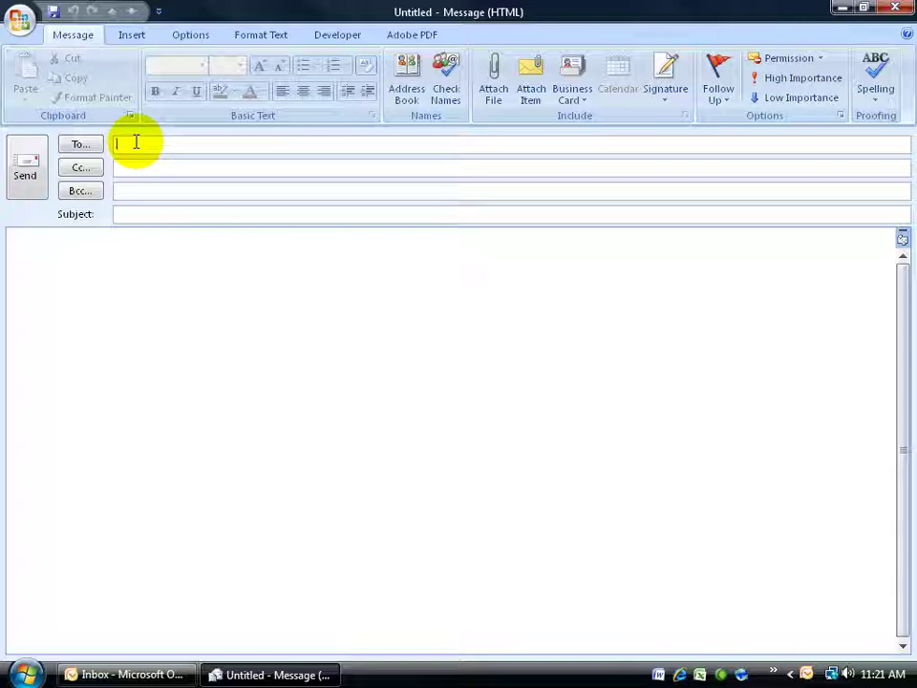
type("2")
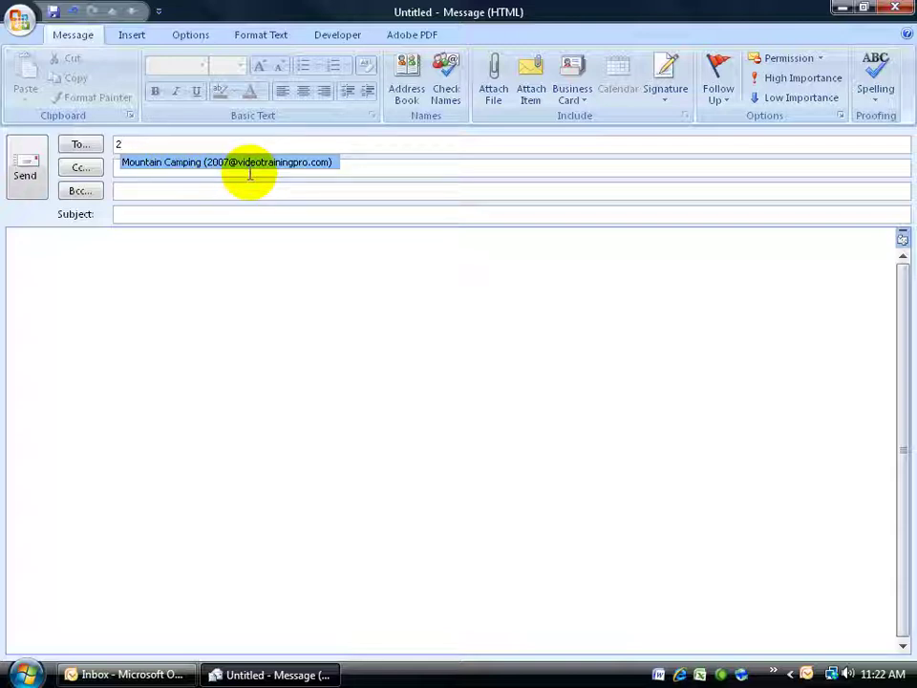
type("007")
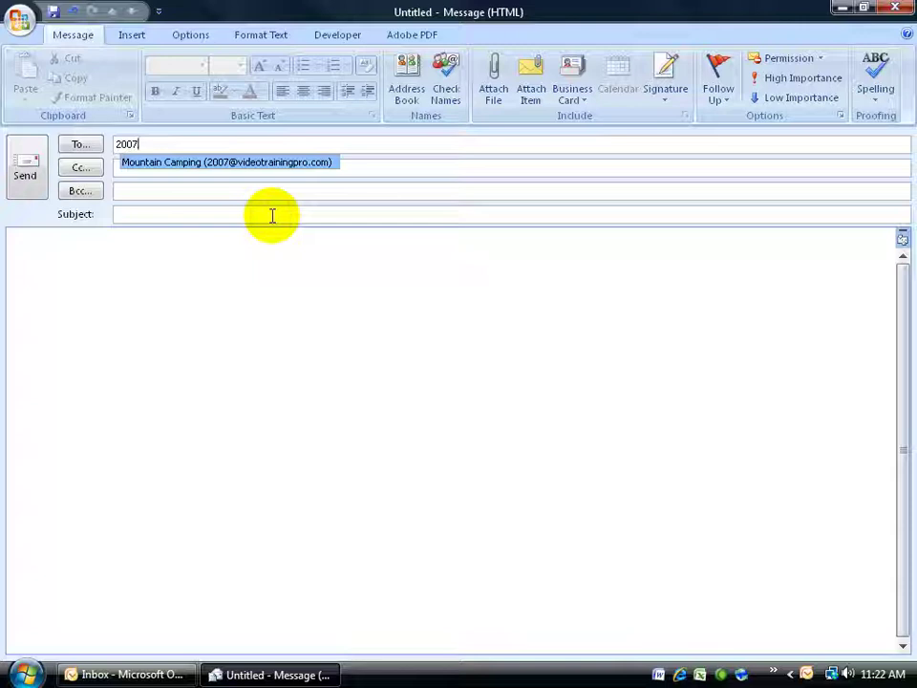
key("Return")
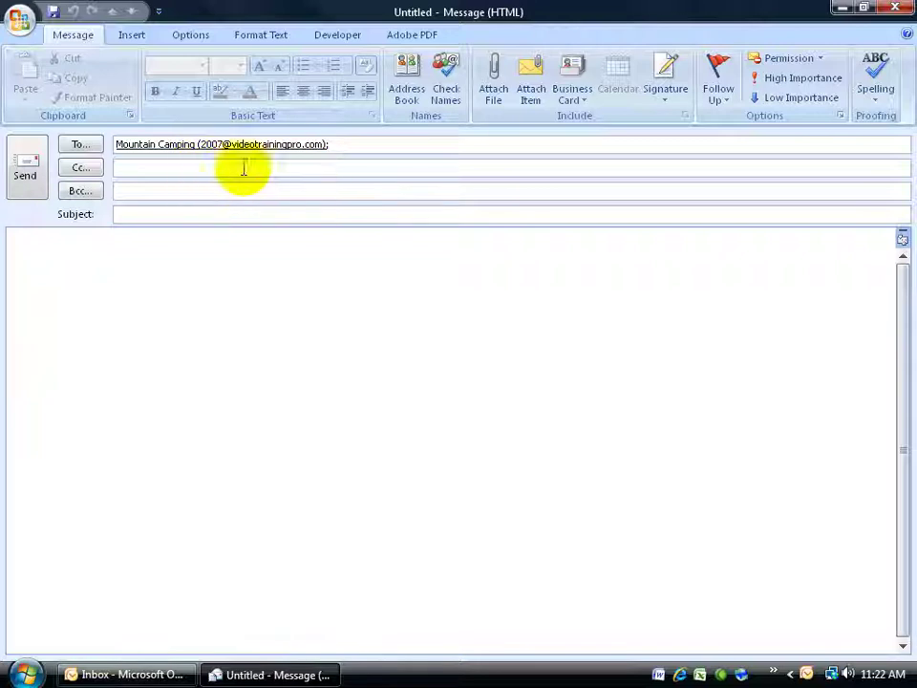
left_click(173, 169)
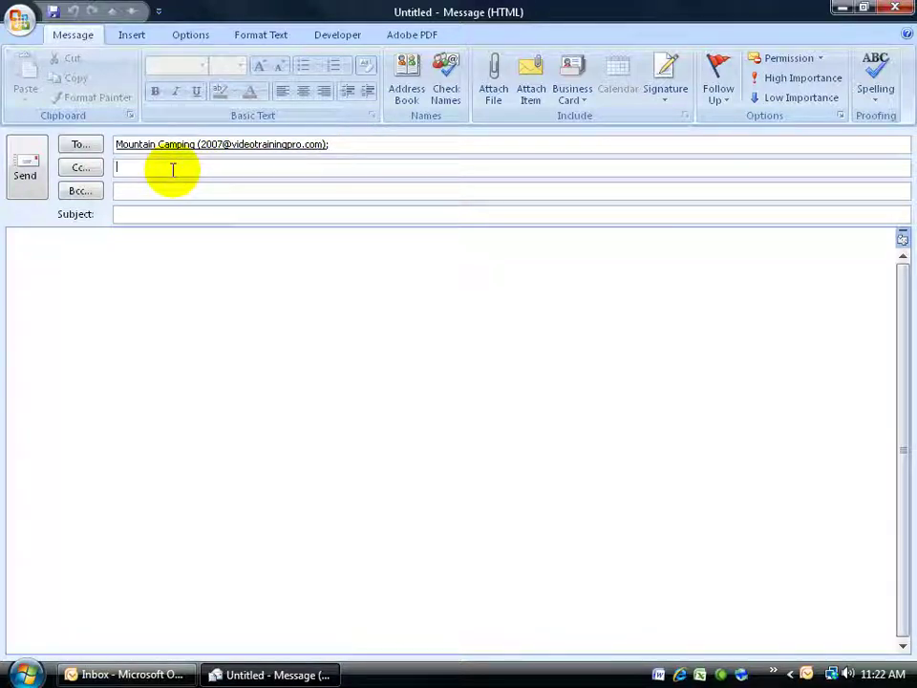
left_click(156, 190)
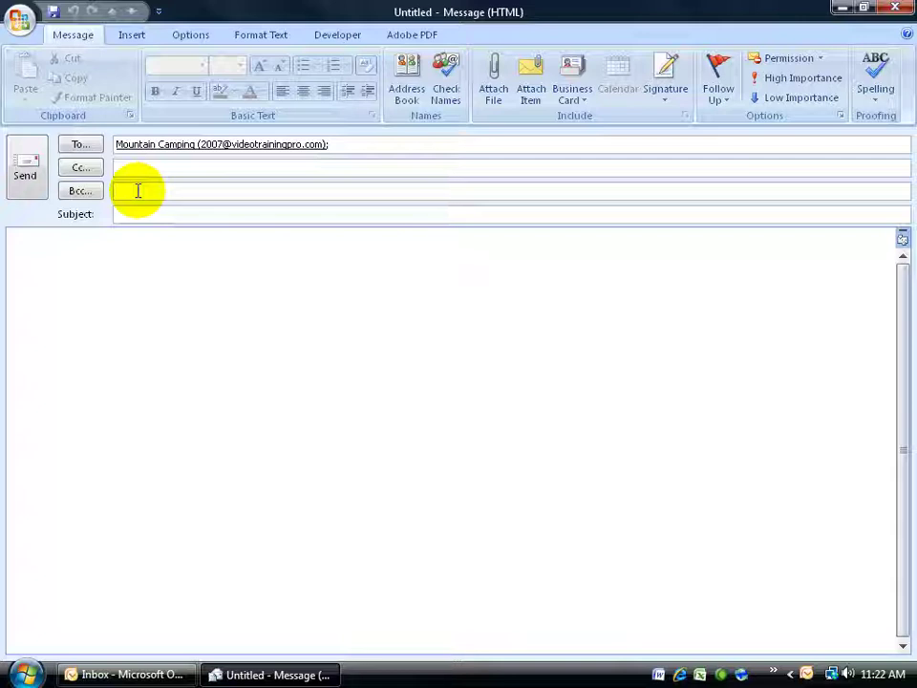
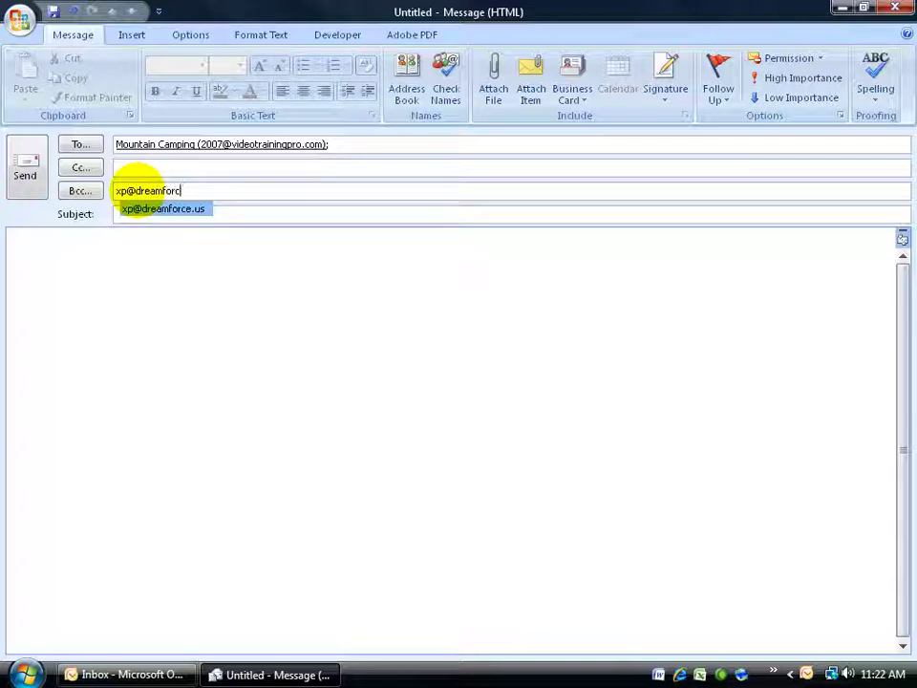
key("Return")
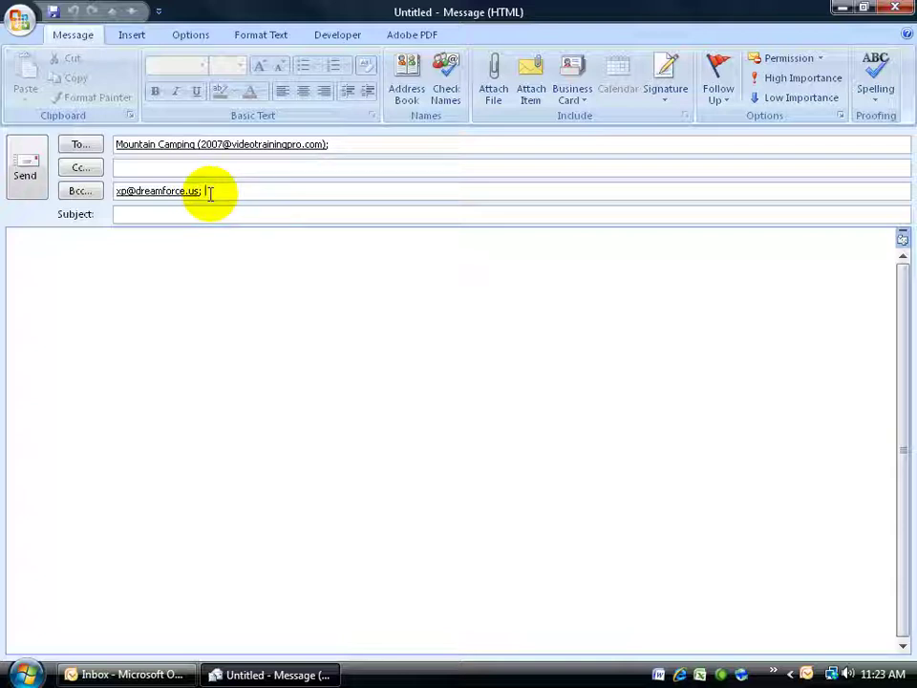
left_click(216, 210)
key("shift+Tab")
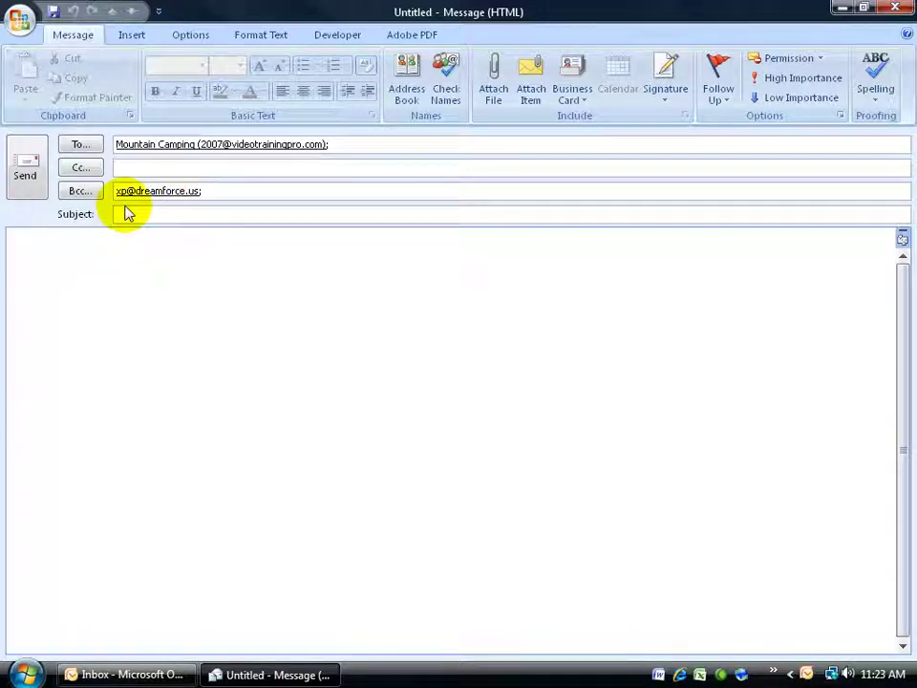
left_click(270, 192)
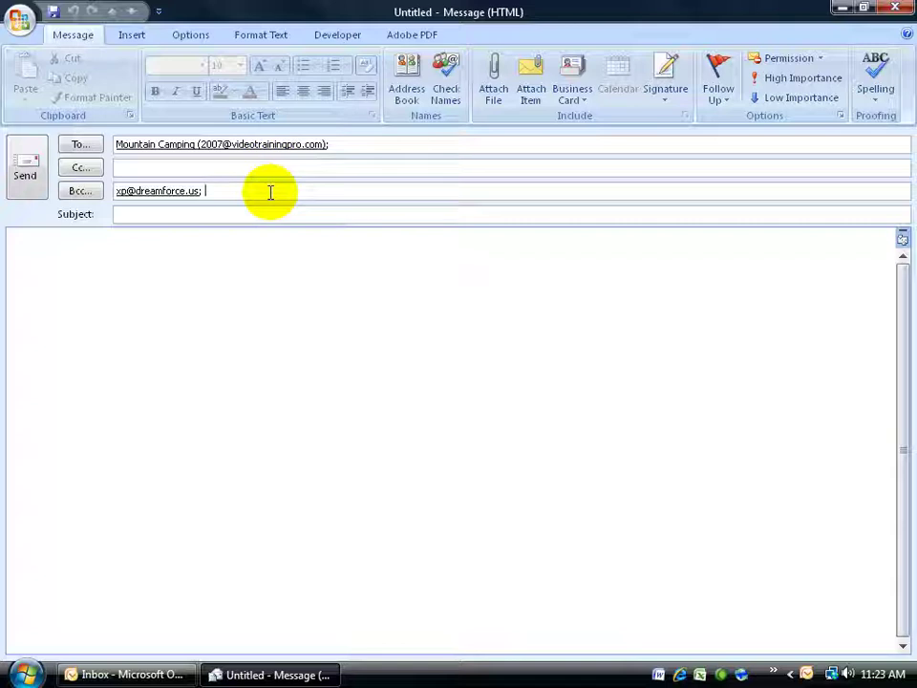
left_click(337, 147)
key("BackSpace")
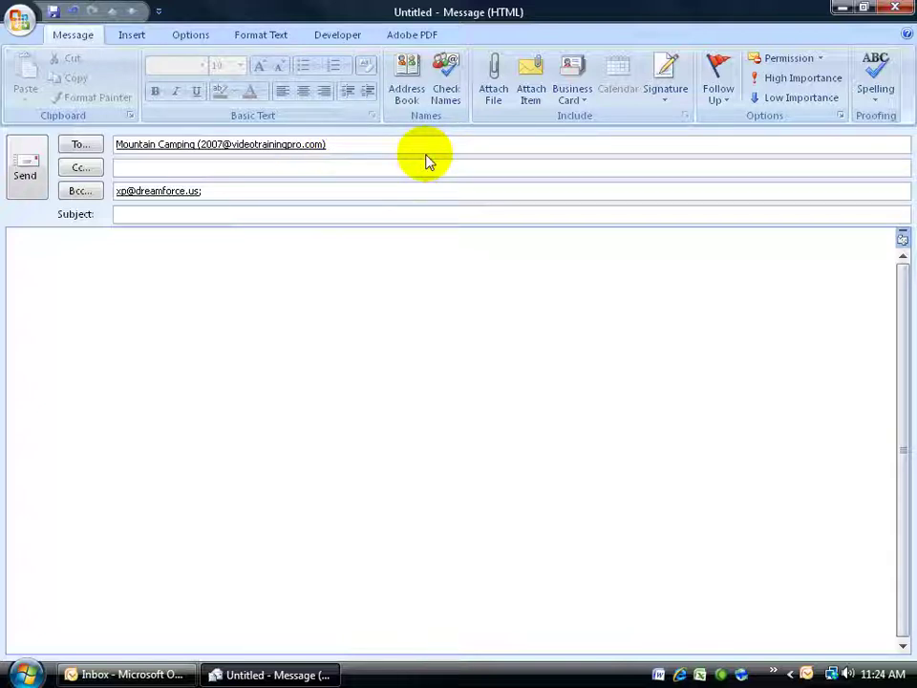
type(";")
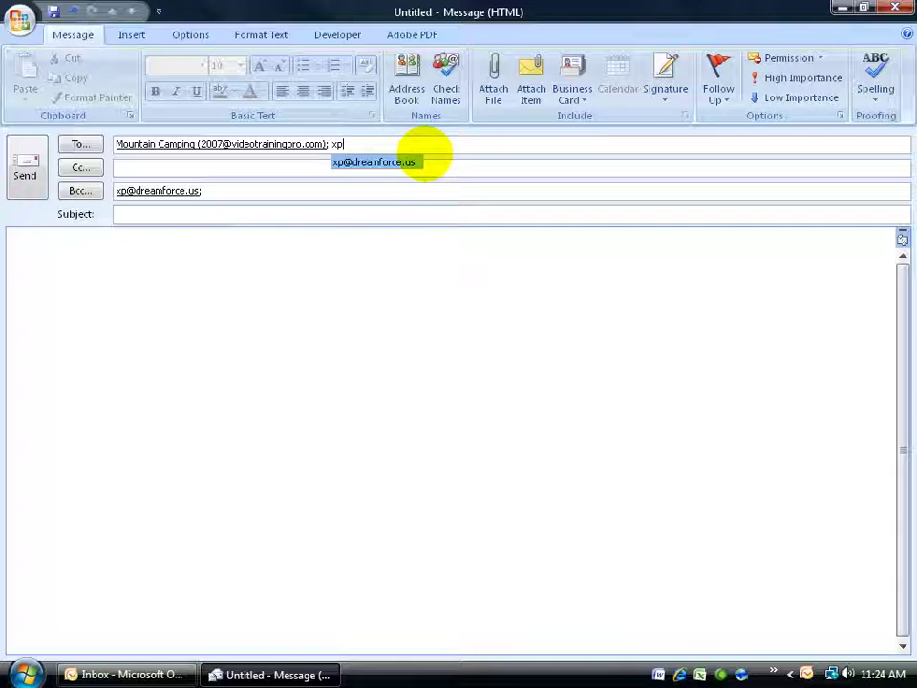
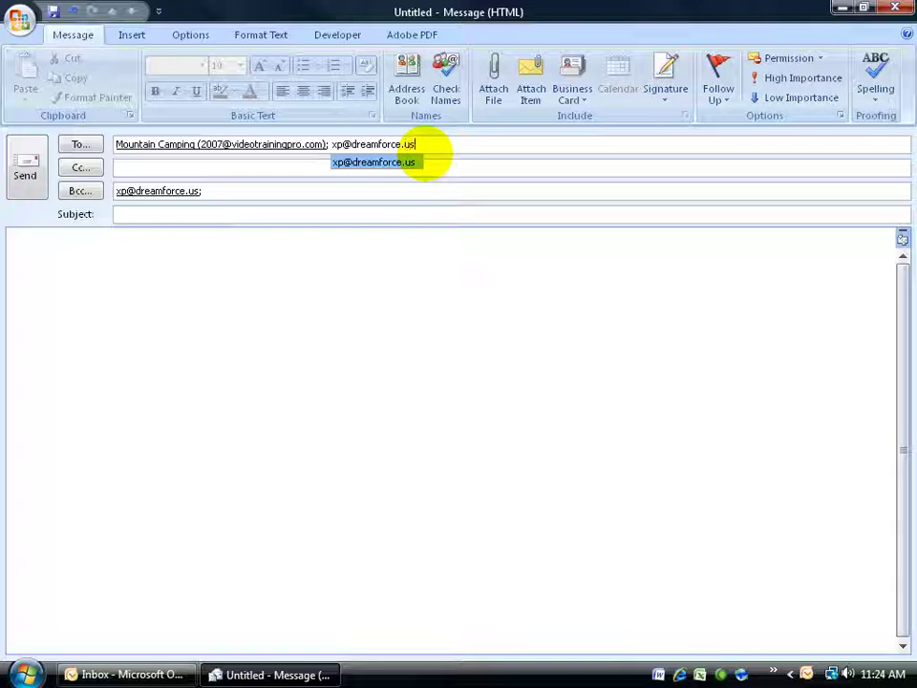
key("Return")
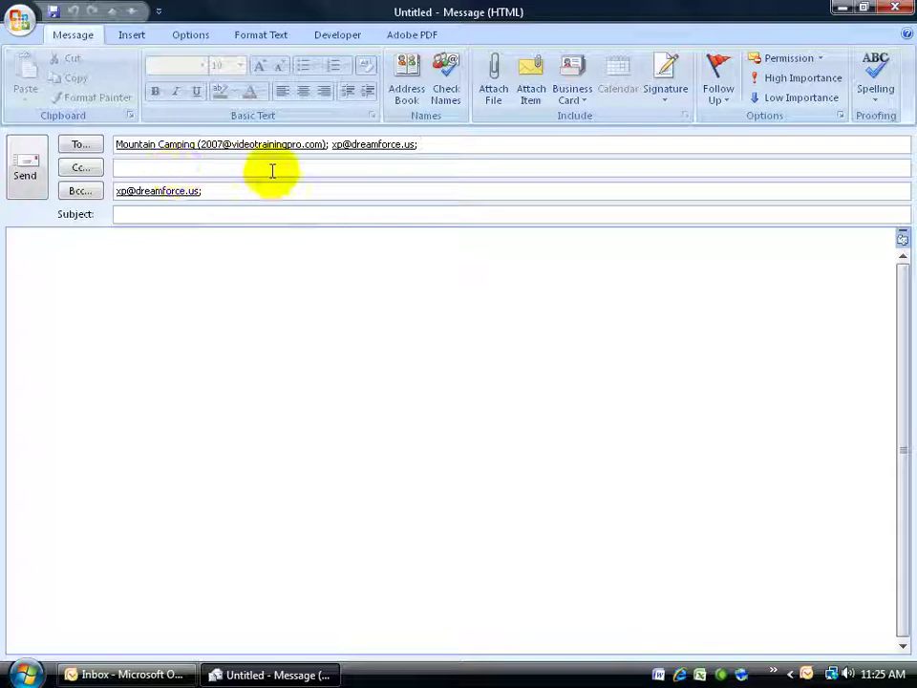
left_click(172, 165)
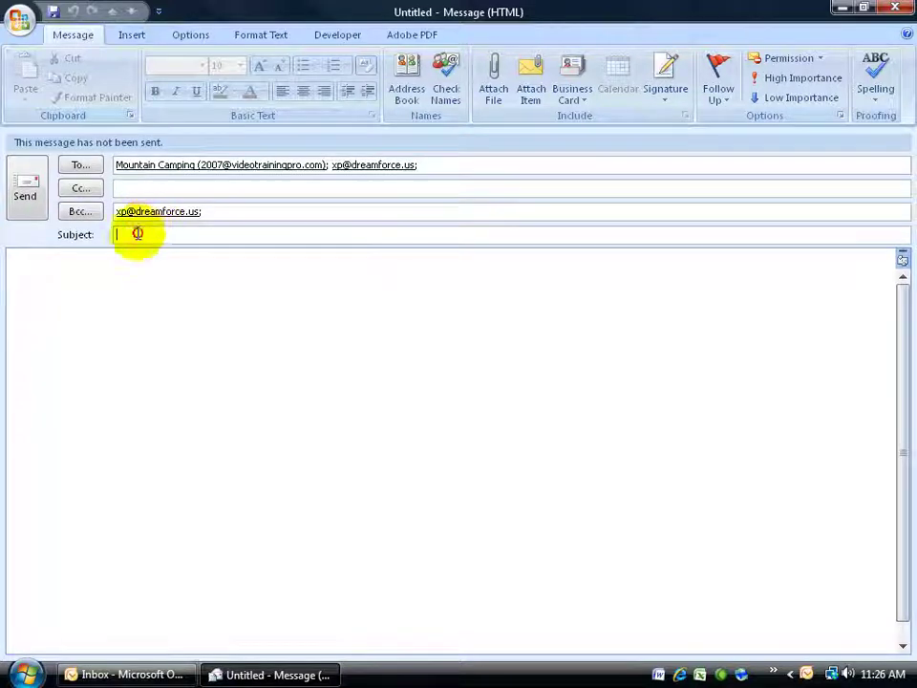
Enter subject 'Training Videos' and begin the body with 'Hi Mountain Camping,'.
left_click(137, 234)
type("Tra")
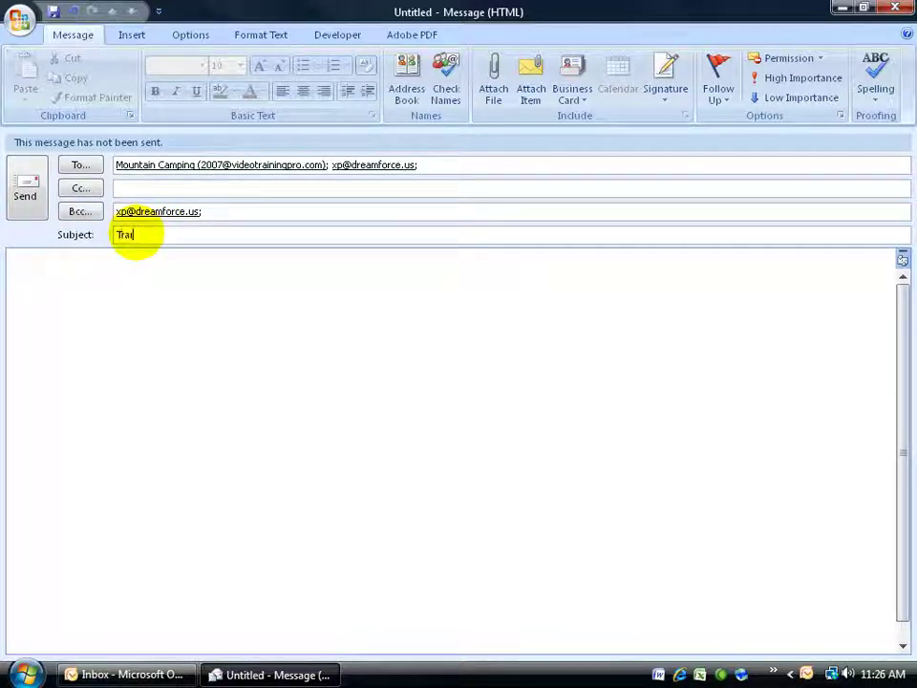
type("ining Videos")
left_click(125, 260)
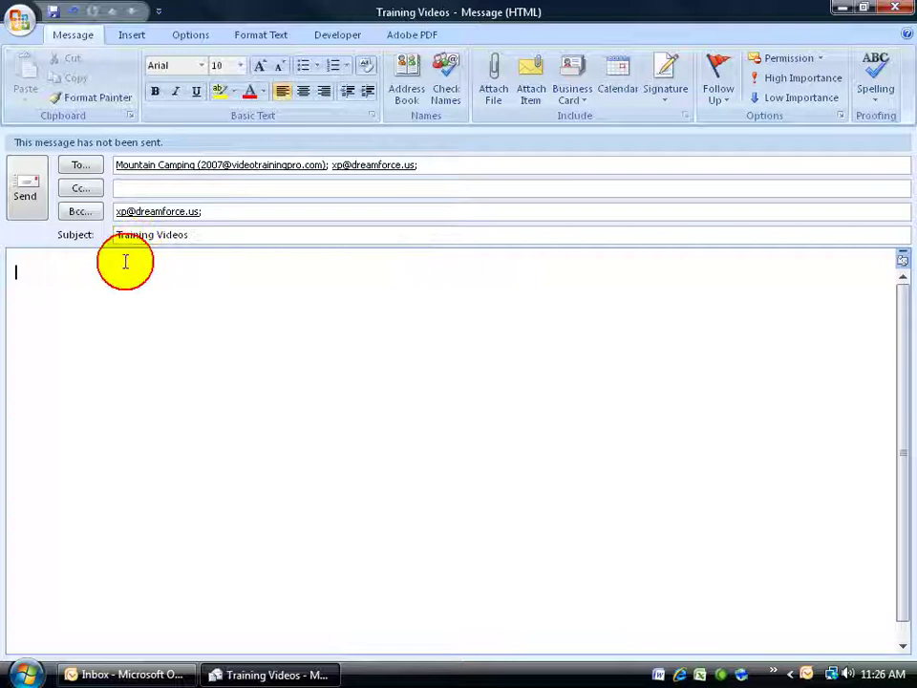
type("Hi ")
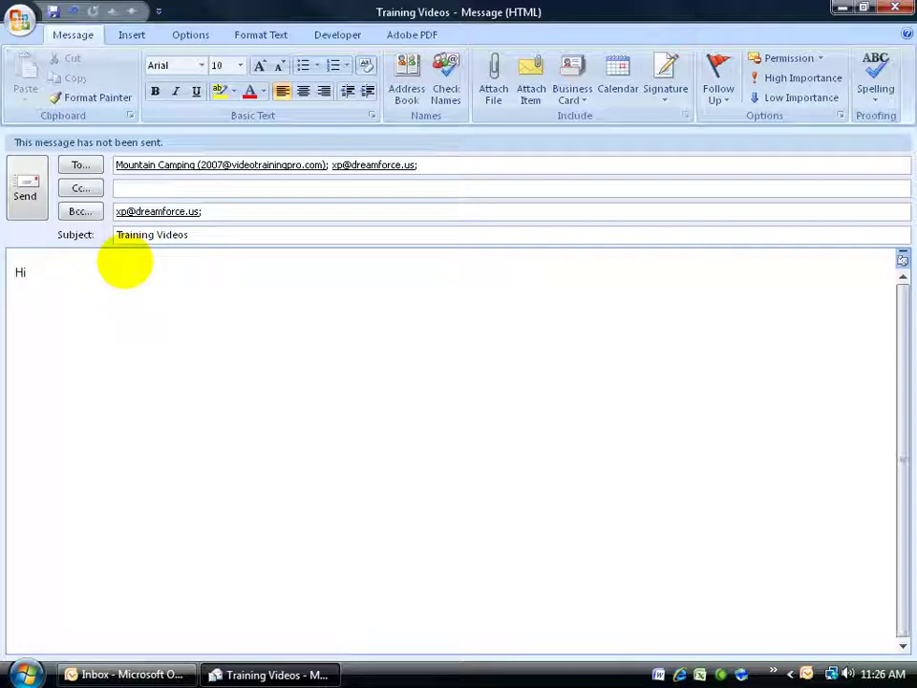
type("Mountain Camp")
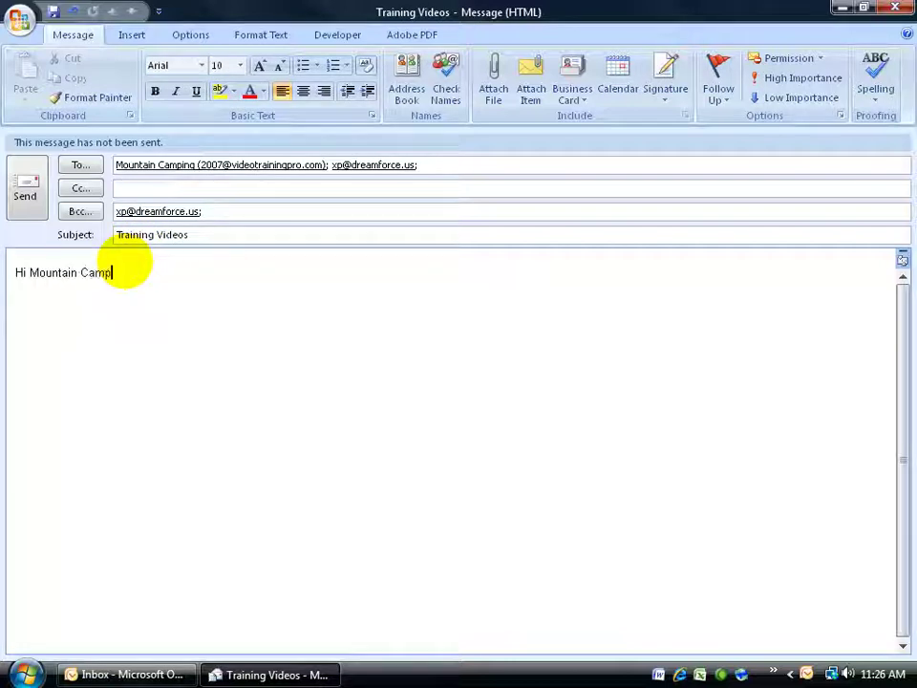
type("ing,")
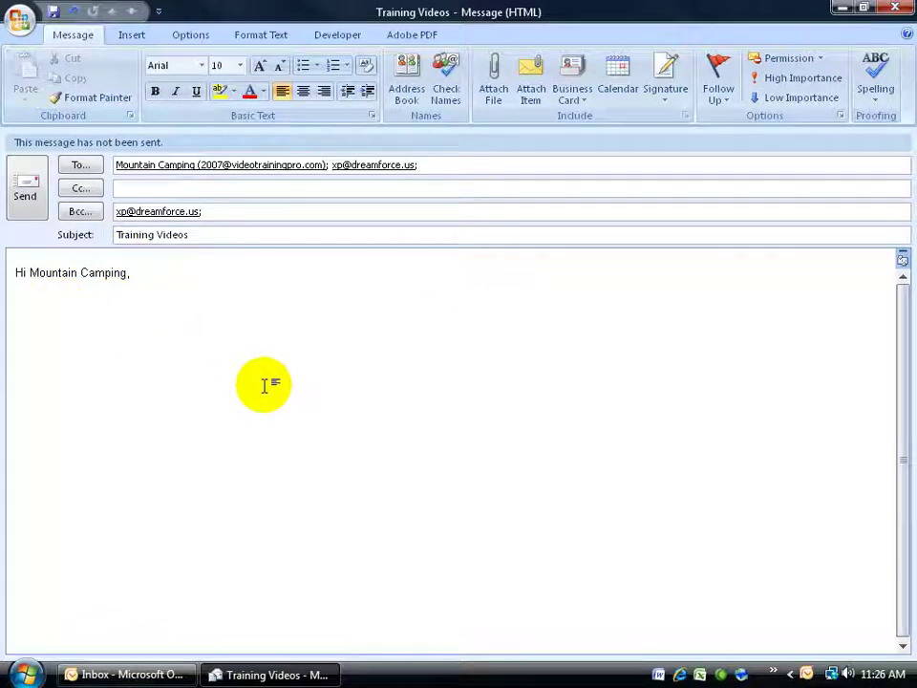
key("Return")
key("Return")
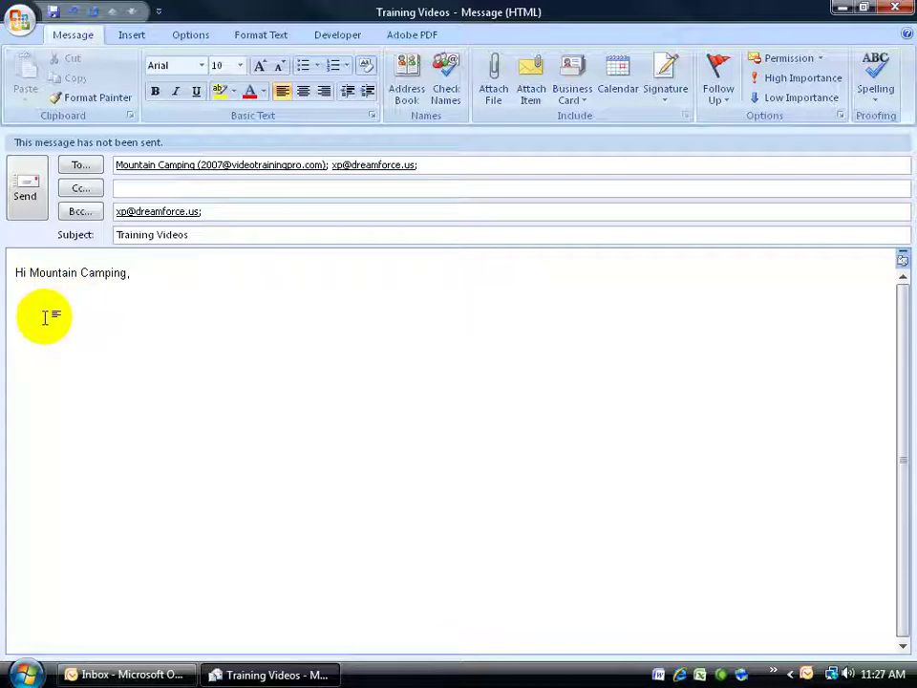
type("We have")
type(" numerous t")
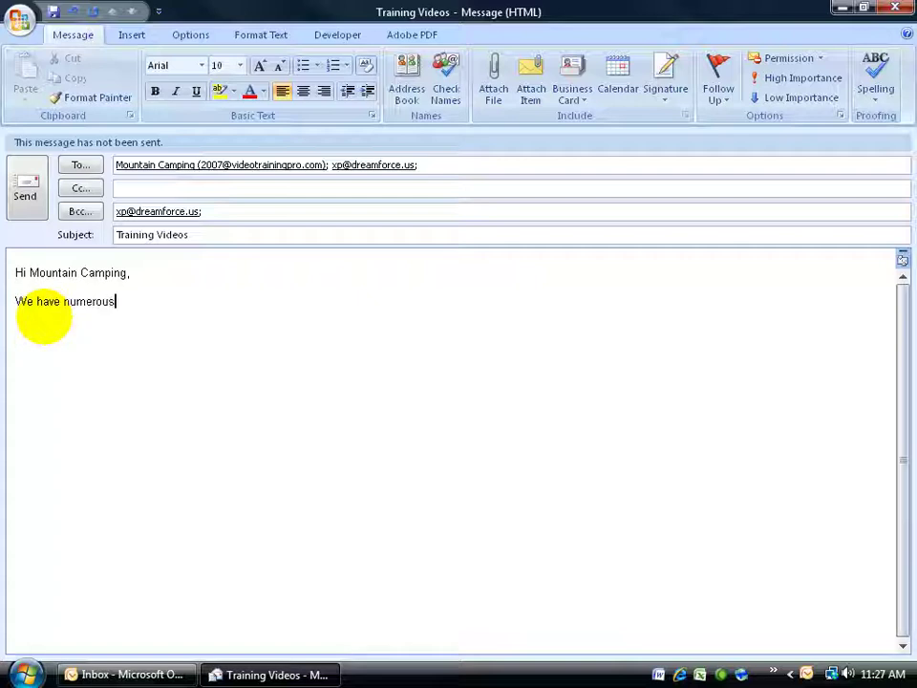
type("raining videos")
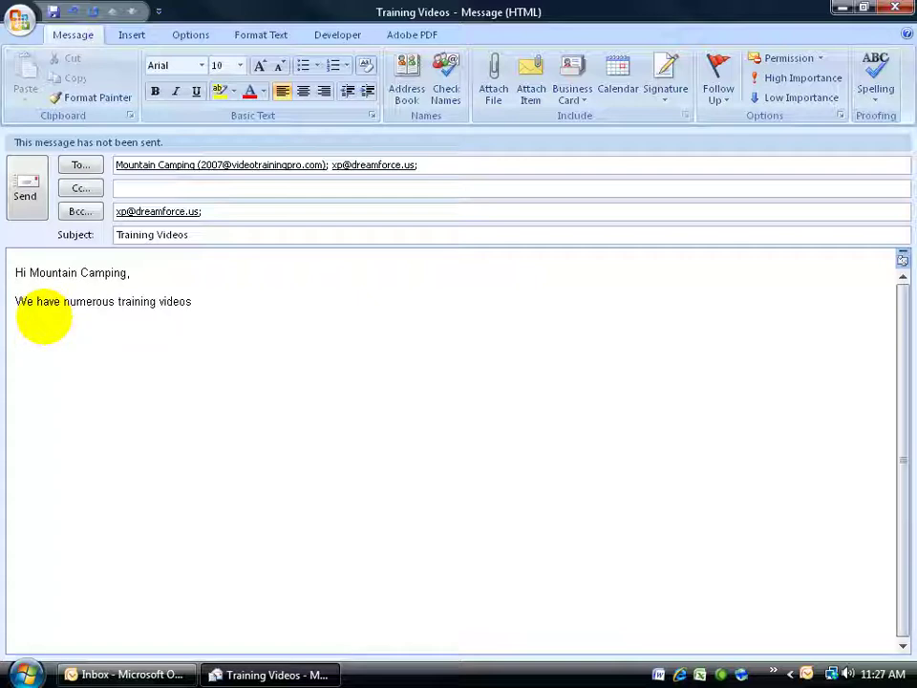
type(" for you to pur")
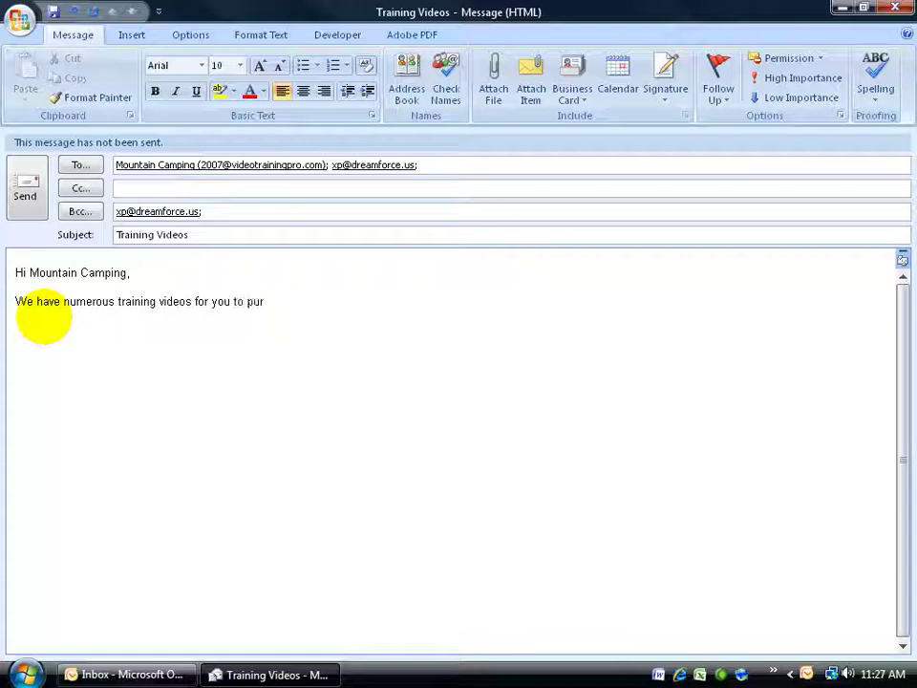
type("chase at a gre")
type("at discount")
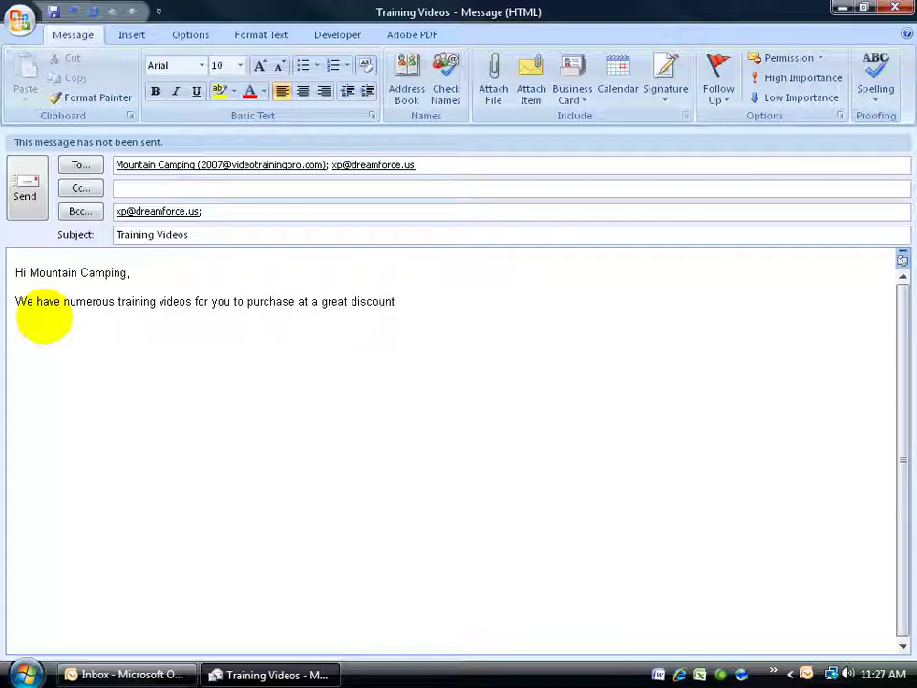
type(".")
key("Return")
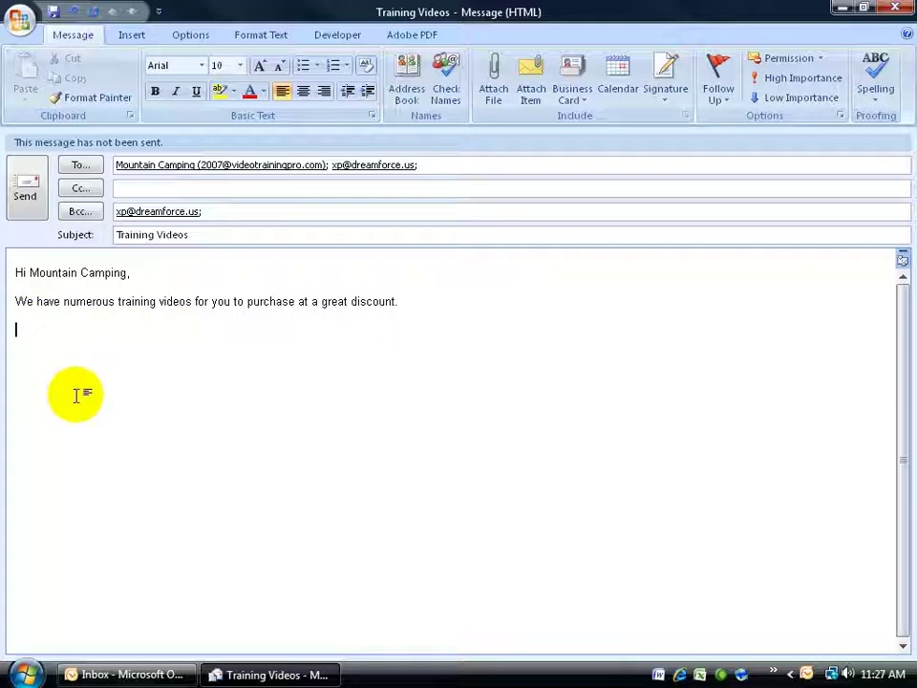
type("Best,")
key("shift+Return")
type("K")
type("irt")
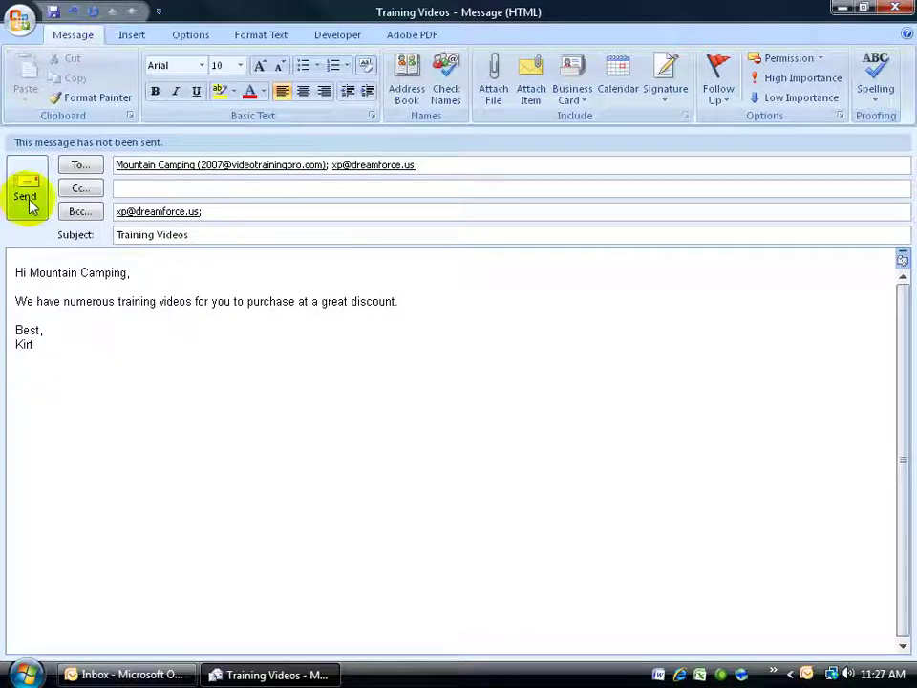
left_click_drag(217, 218, 119, 211)
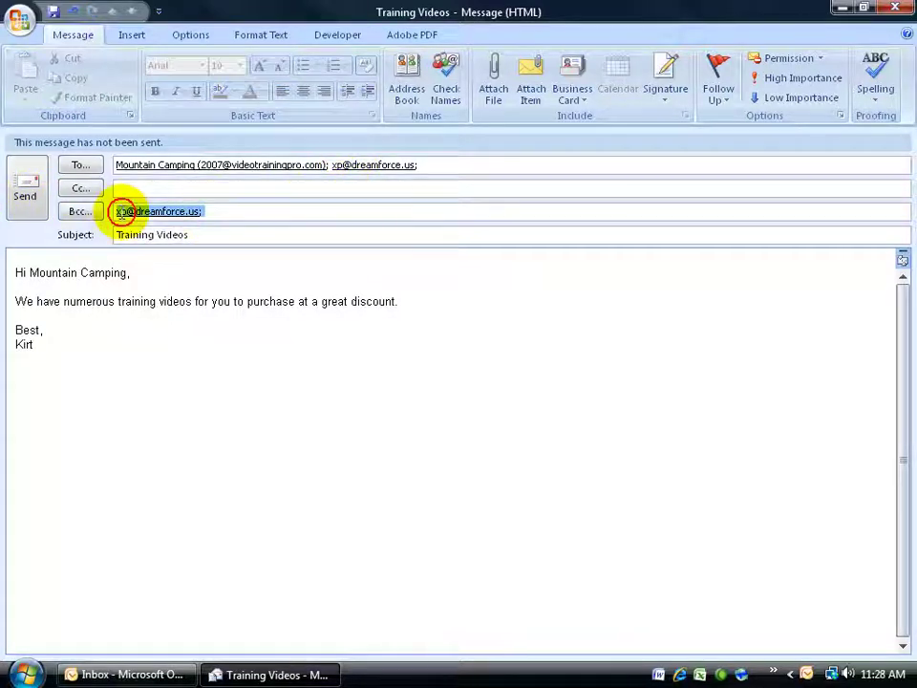
key("Delete")
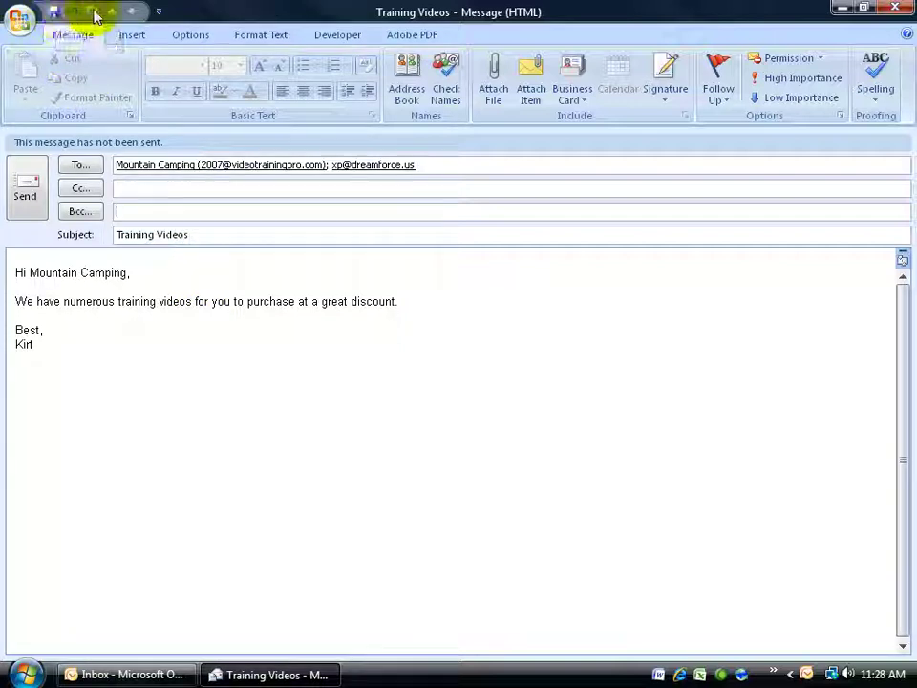
left_click(55, 13)
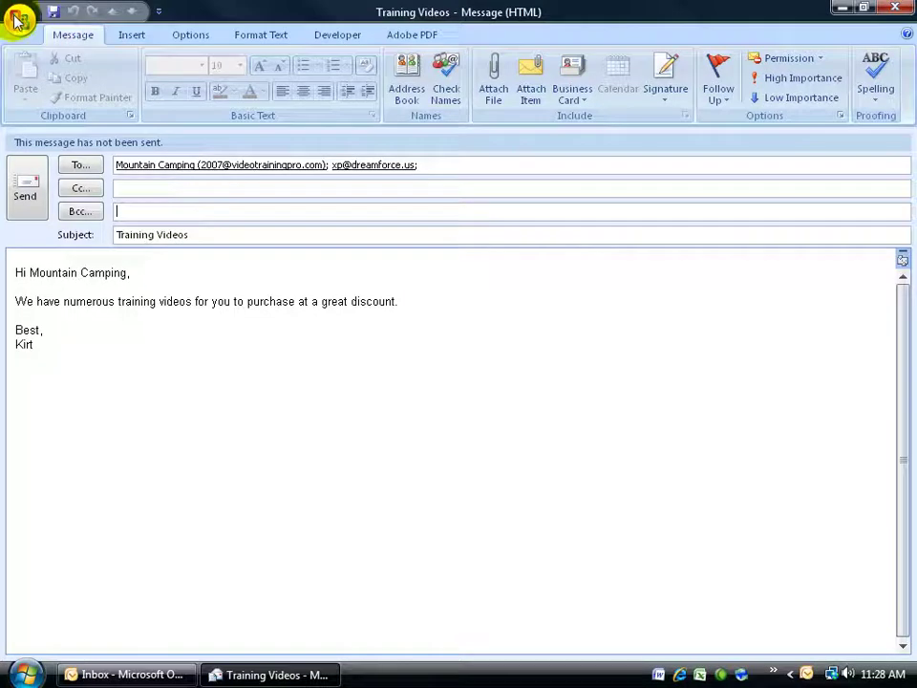
Save the draft from the Office menu and close the message window.
left_click(19, 19)
left_click(34, 141)
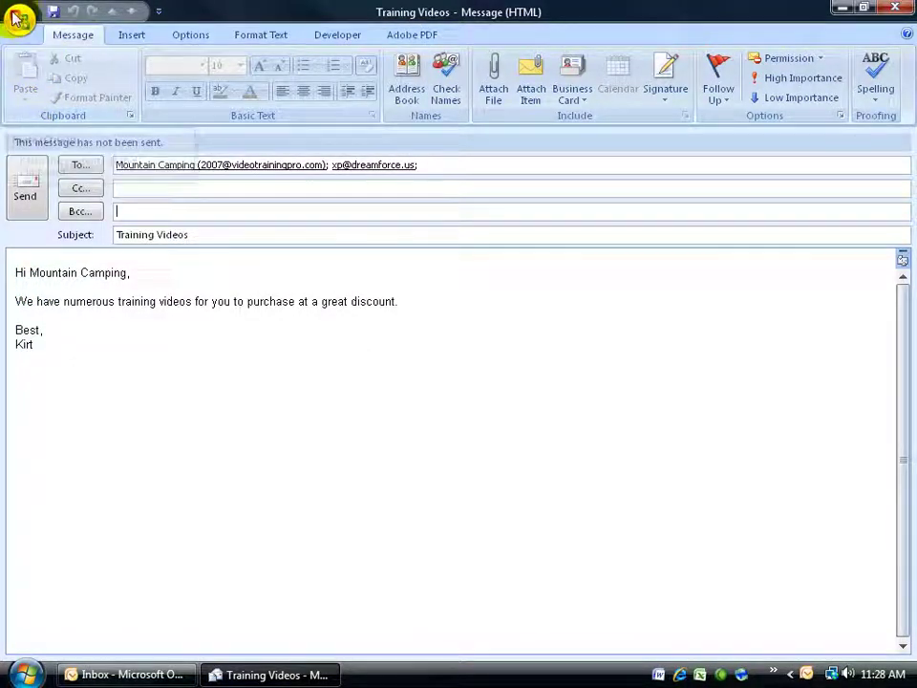
left_click(19, 21)
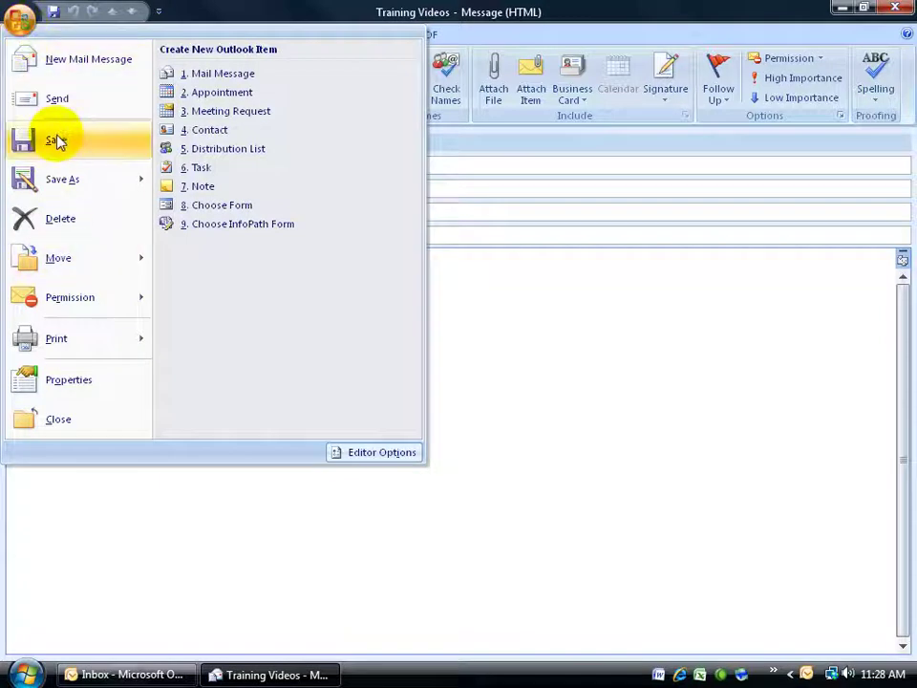
left_click(511, 29)
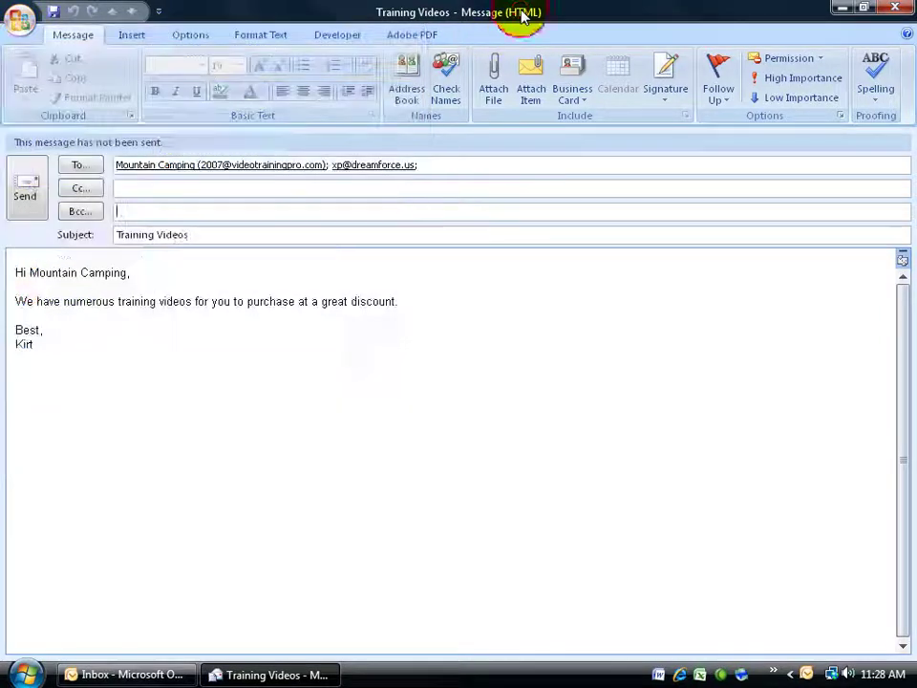
left_click(894, 8)
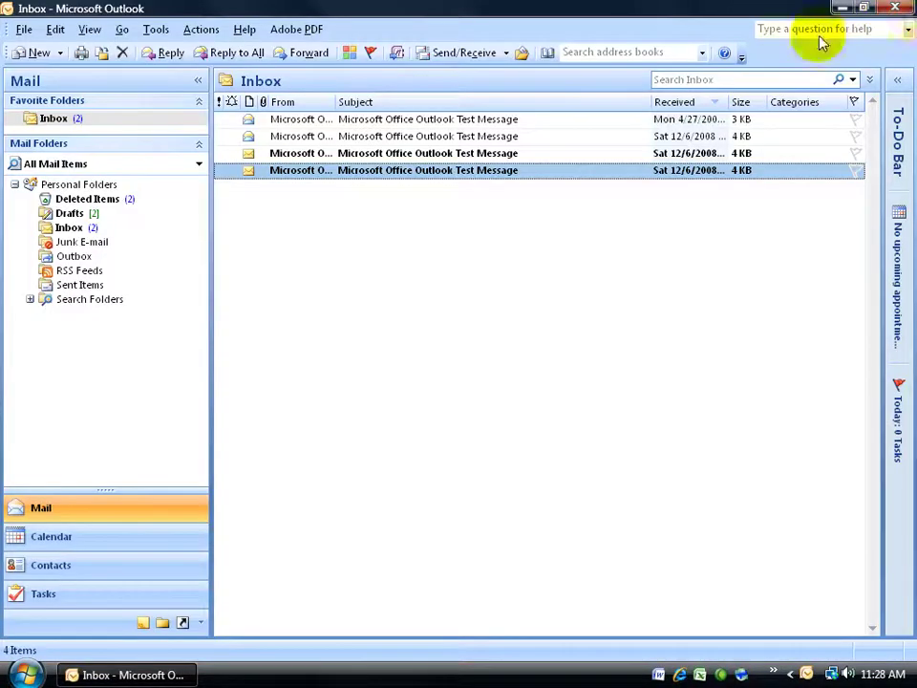
In Drafts, set View > Reading Pane to Off and open the Training Videos draft.
left_click(84, 214)
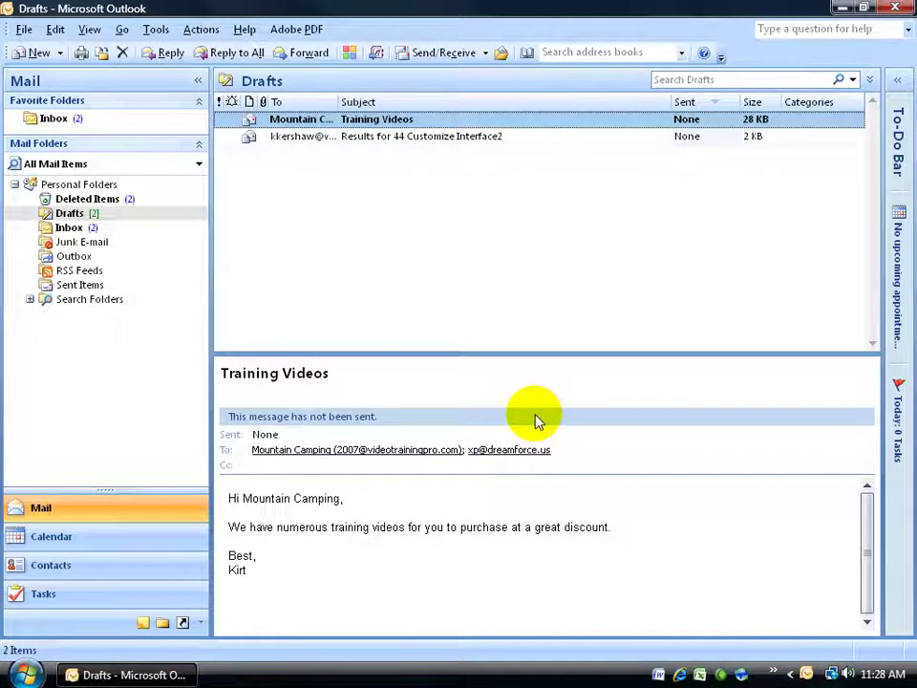
left_click(89, 30)
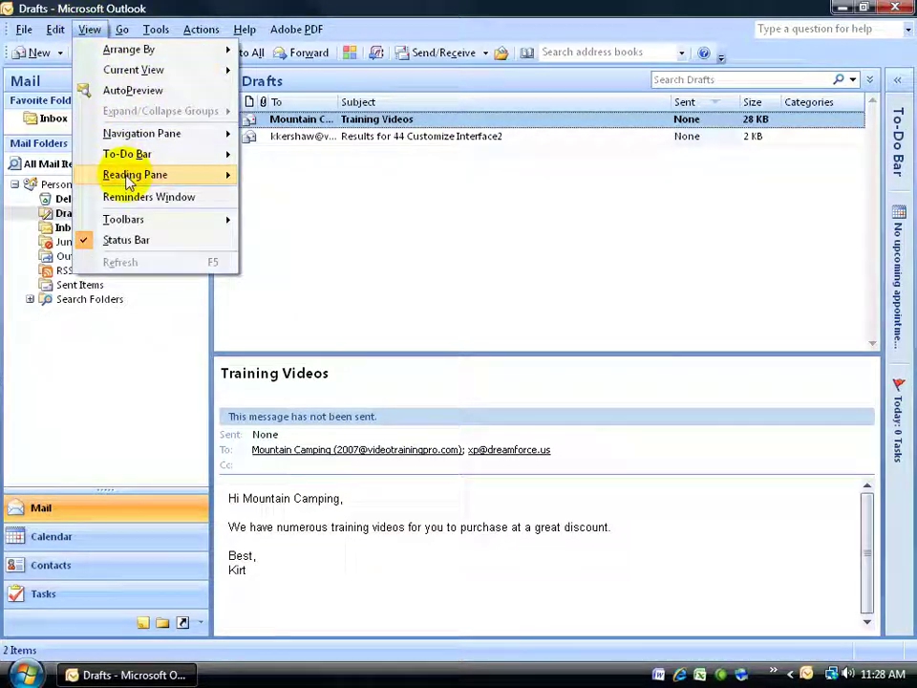
mouse_move(135, 174)
left_click(288, 217)
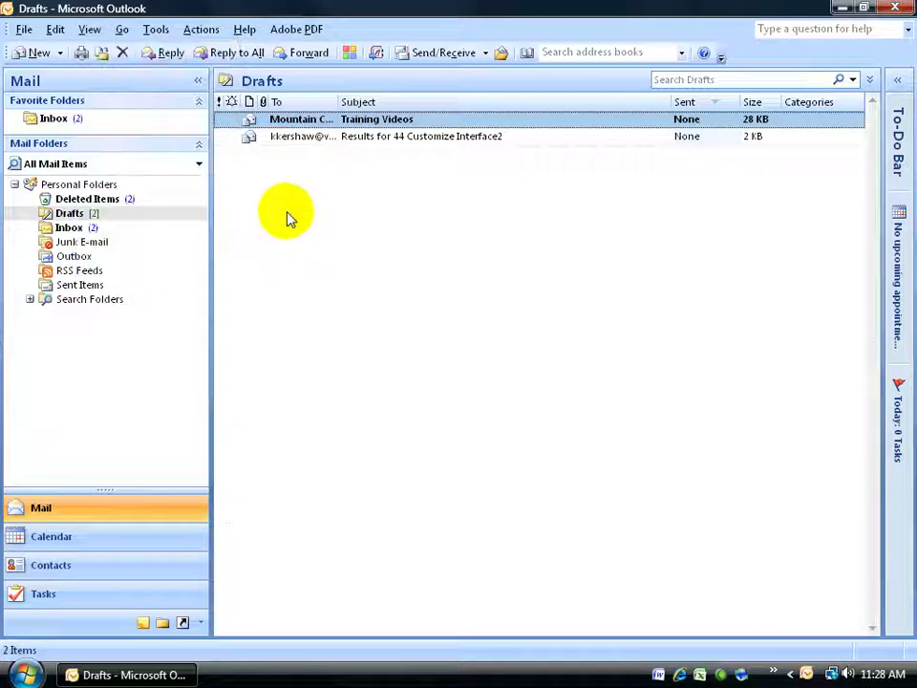
double_click(290, 122)
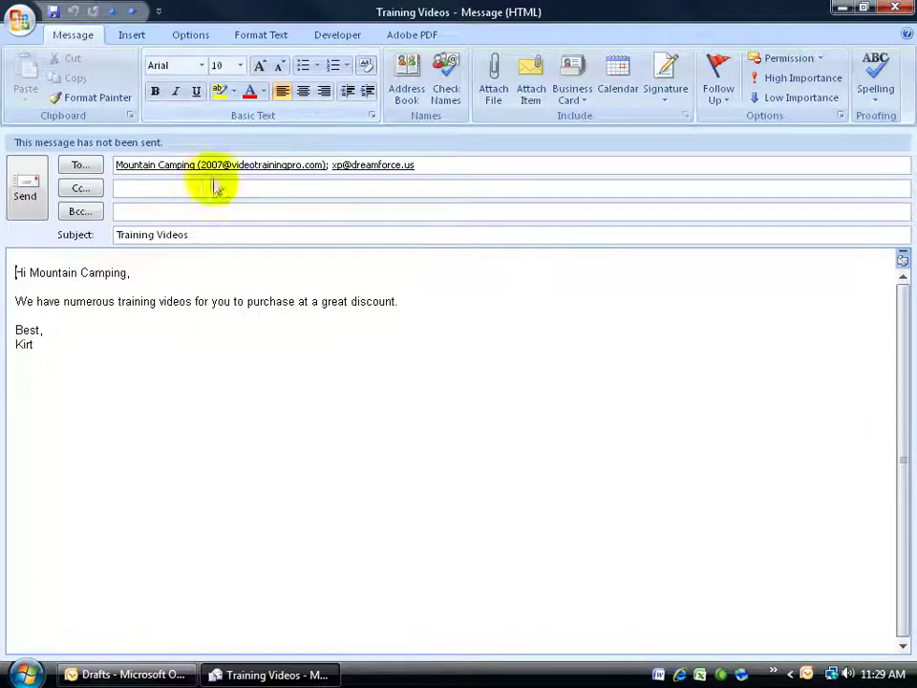
Change the sign-off to 'Best regards', send the message, and check the Outbox.
left_click(44, 332)
key("BackSpace")
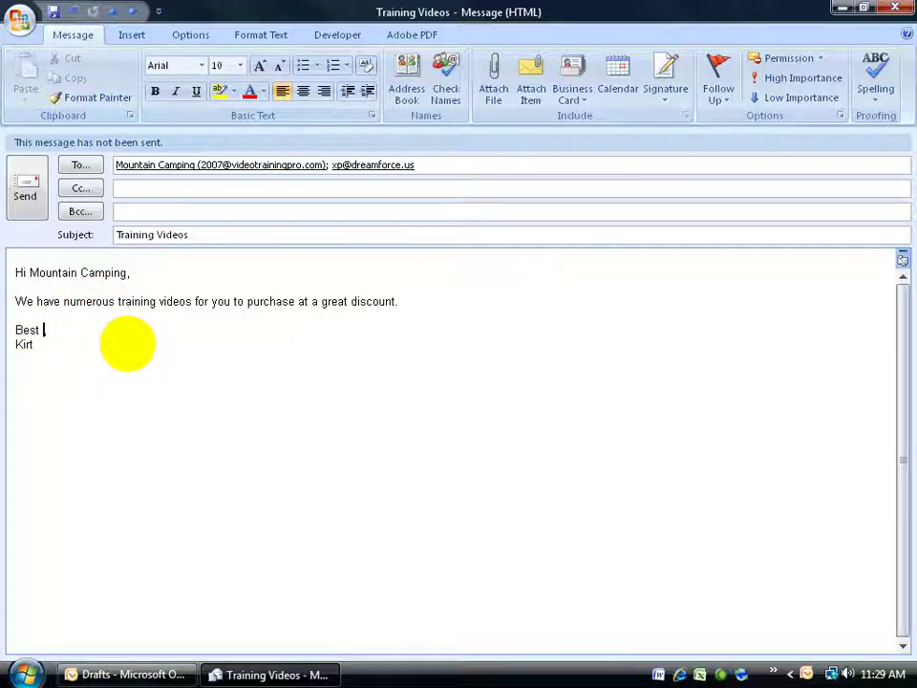
type("regards,")
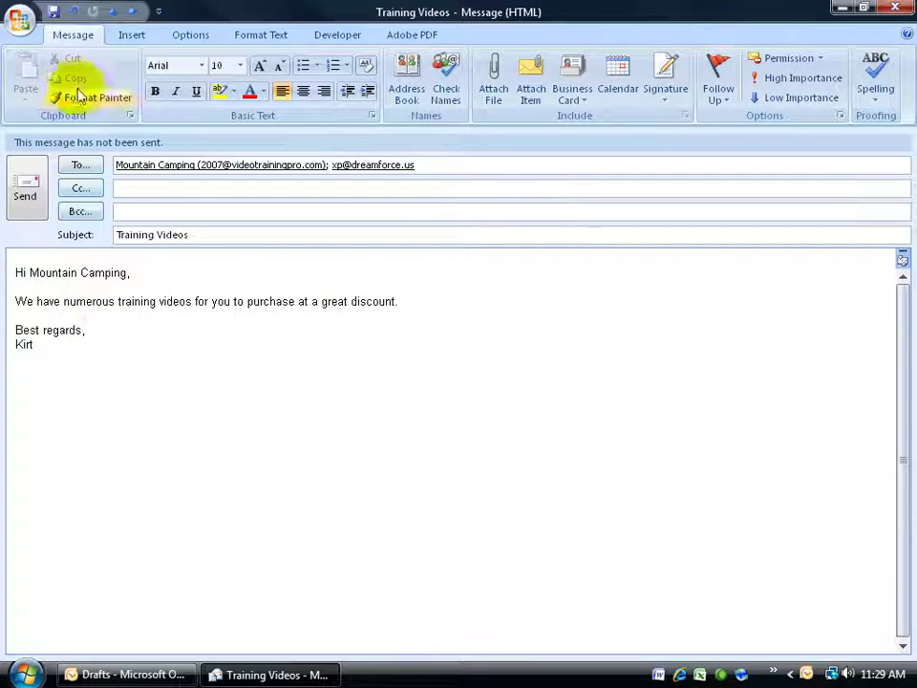
left_click(33, 194)
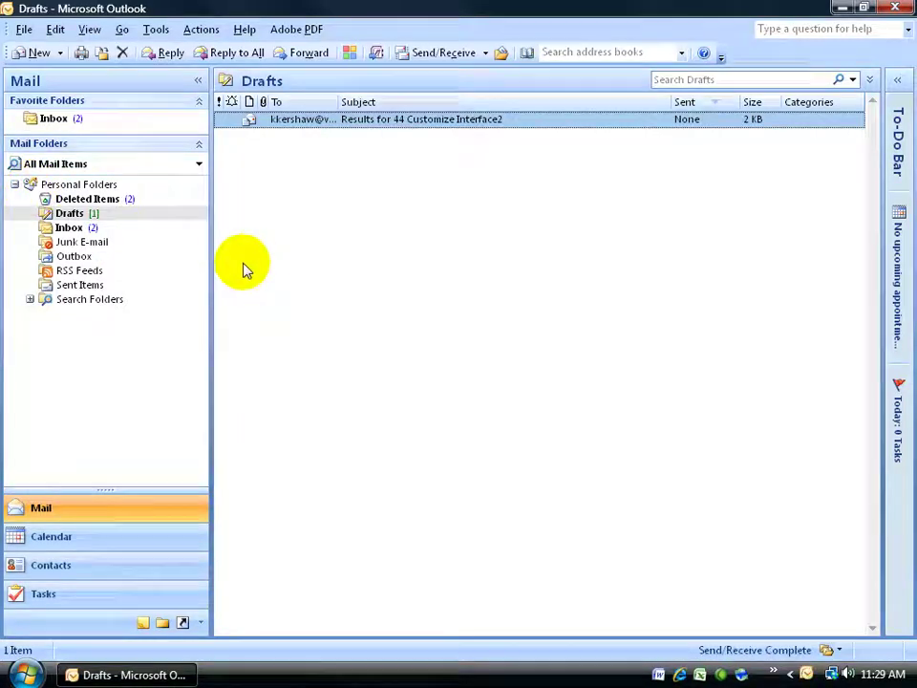
left_click(75, 257)
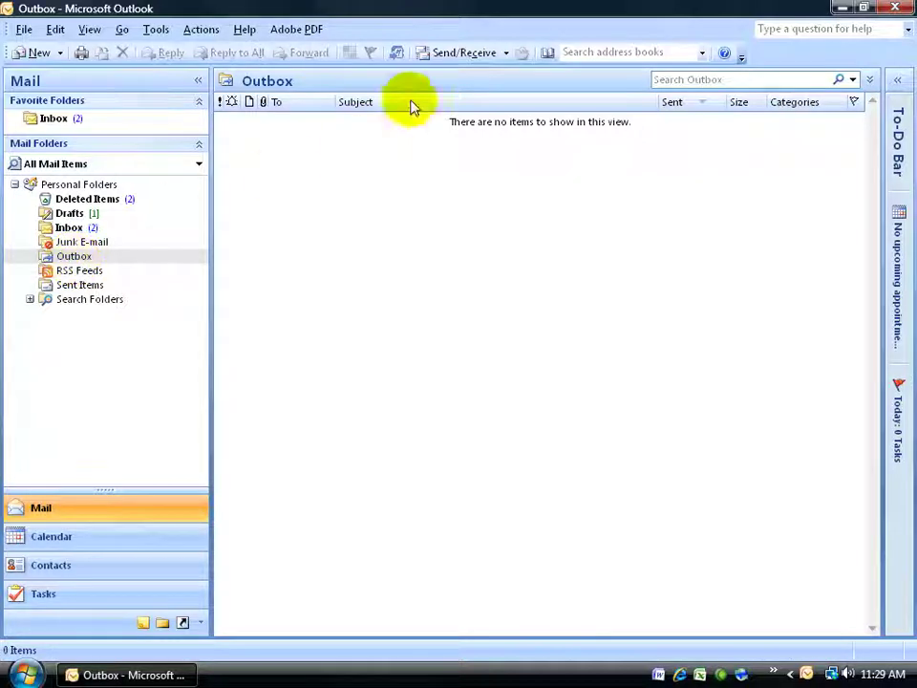
Run Send/Receive for all mail and check the Outbox folder.
left_click(456, 51)
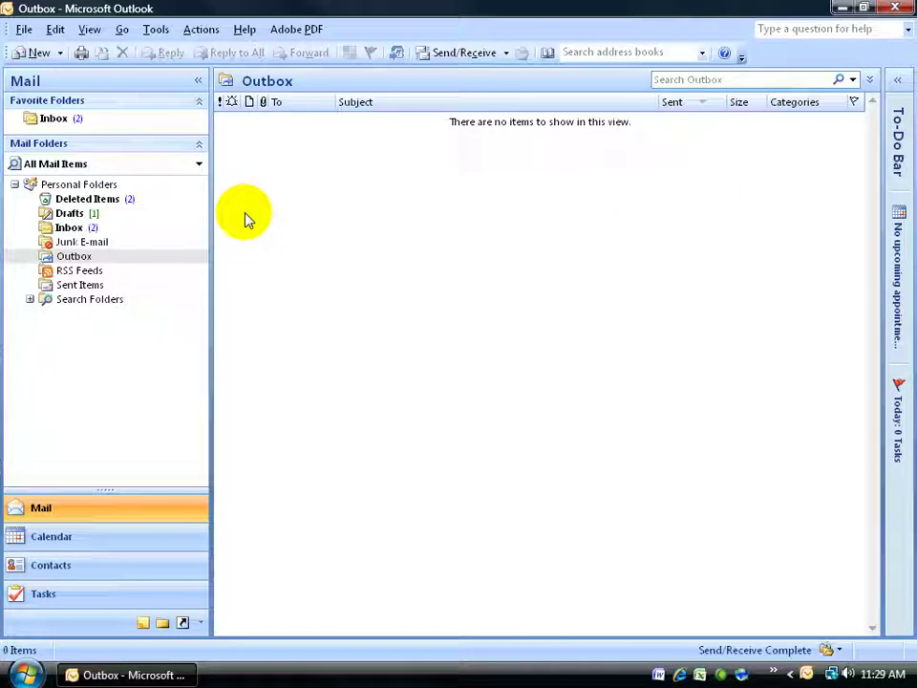
left_click(81, 258)
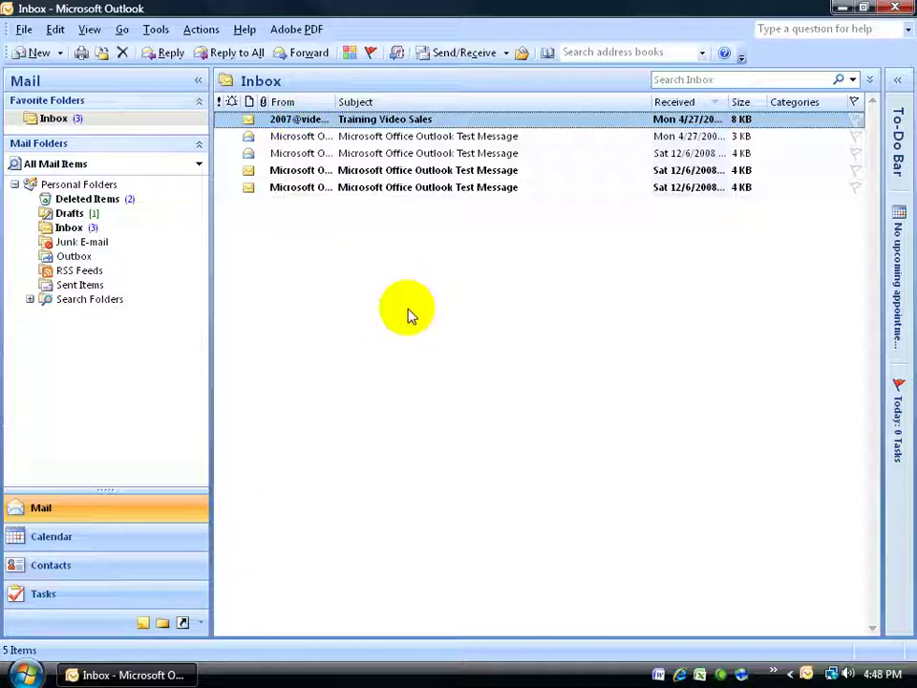
double_click(389, 119)
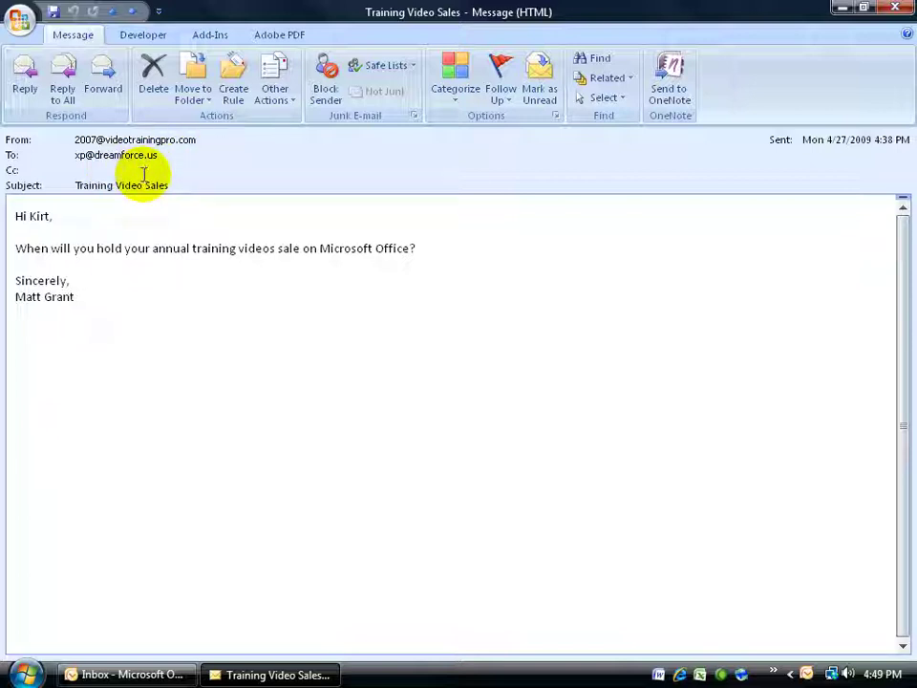
left_click(894, 7)
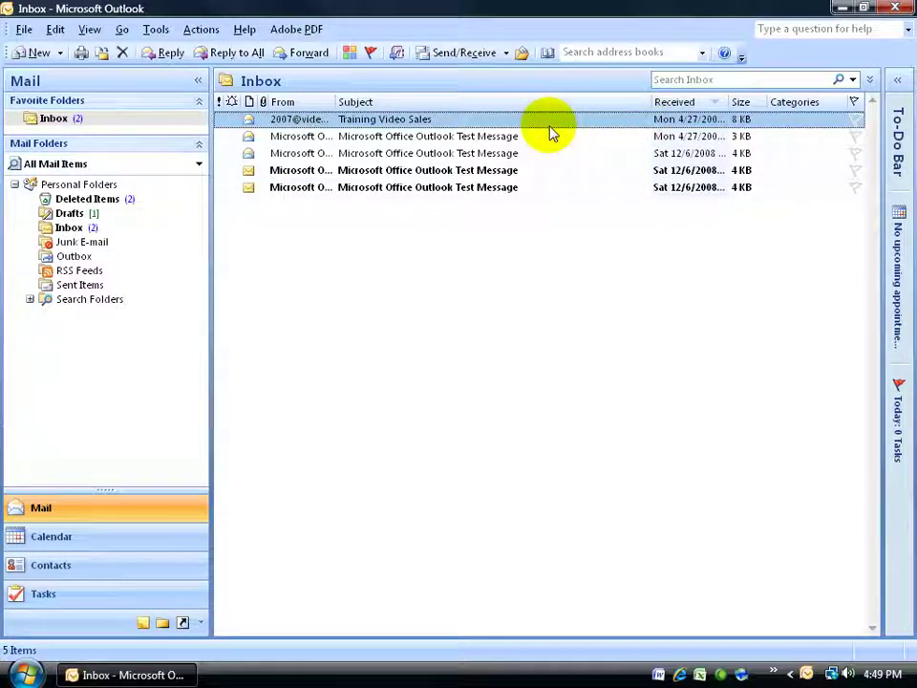
left_click(159, 30)
left_click(196, 243)
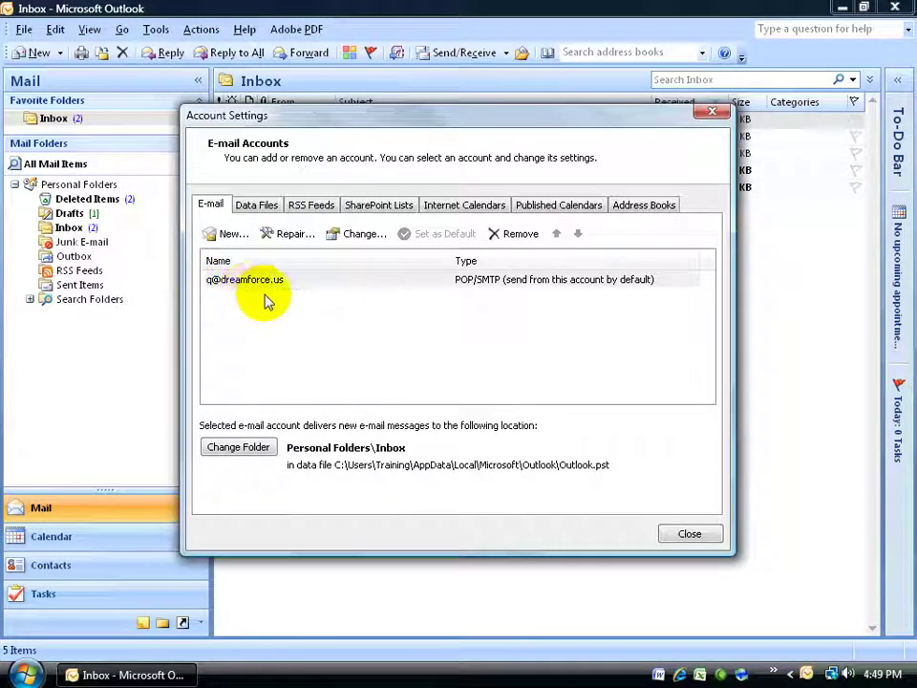
left_click(688, 533)
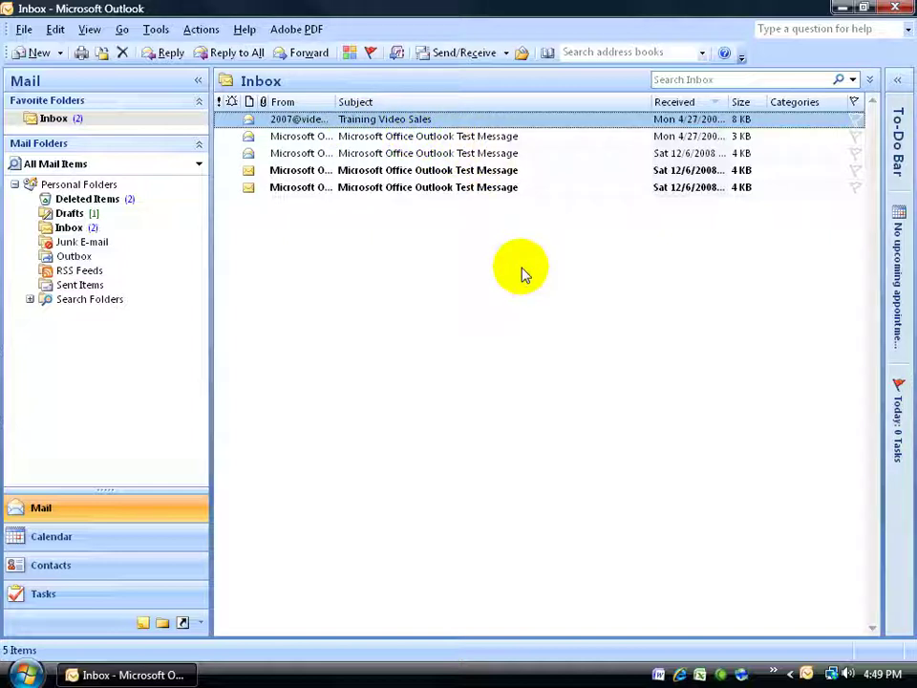
Open the received 'Training Video Sales' message from the Inbox in its own window.
double_click(318, 119)
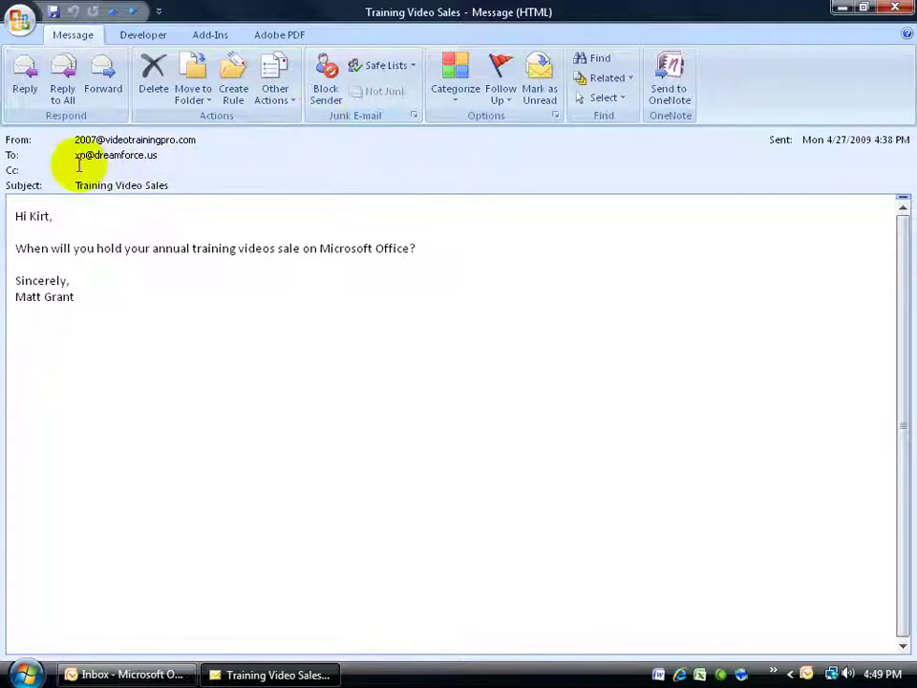